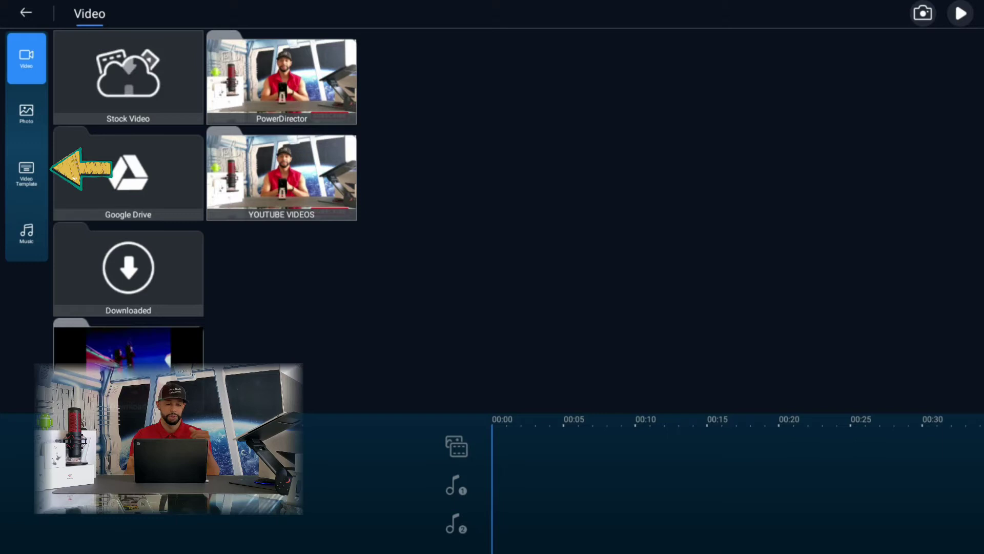
Look through the Family to Summer video template categories and add the white-and-blue vlog title template as the project's intro.
{"action": "left_click", "coordinate": [26, 173]}
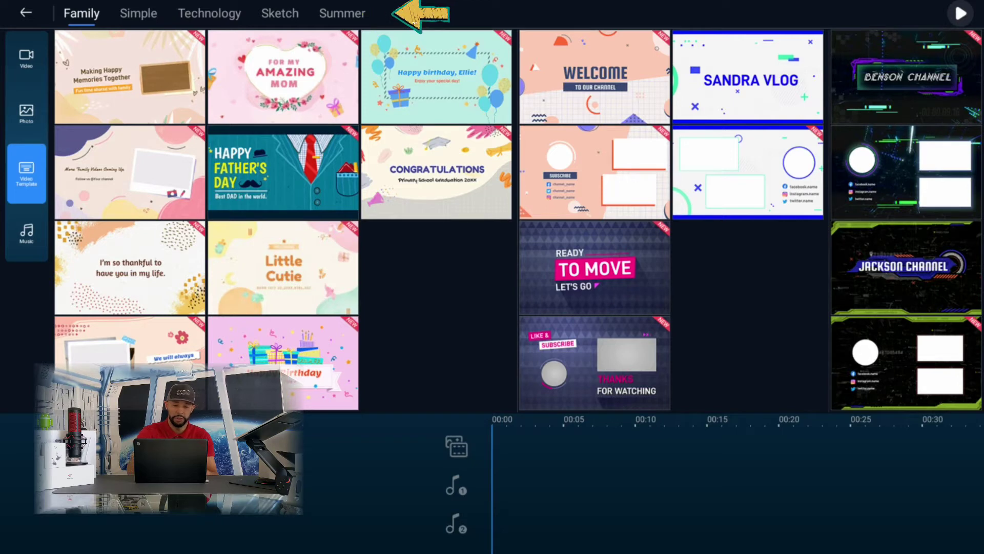
{"action": "left_click", "coordinate": [138, 14]}
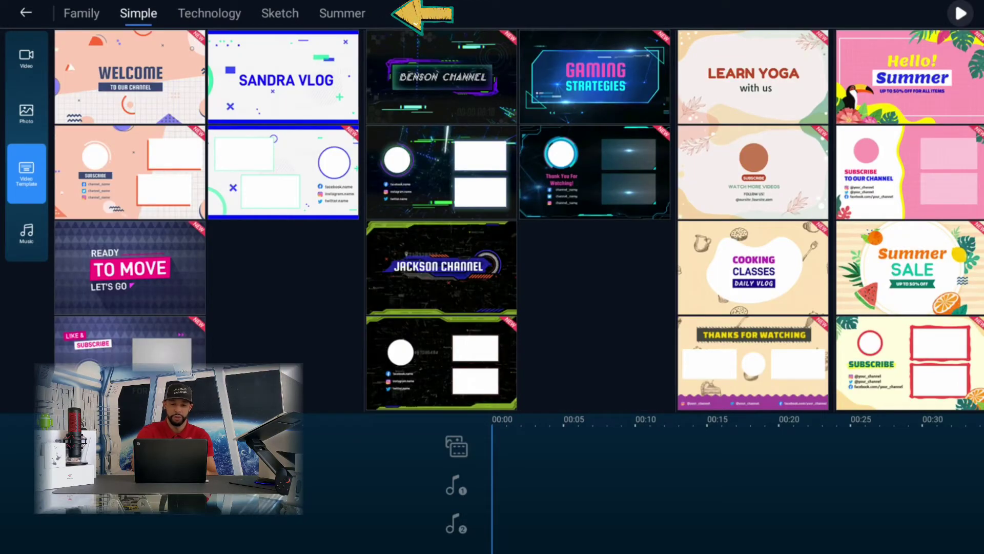
{"action": "left_click", "coordinate": [209, 13]}
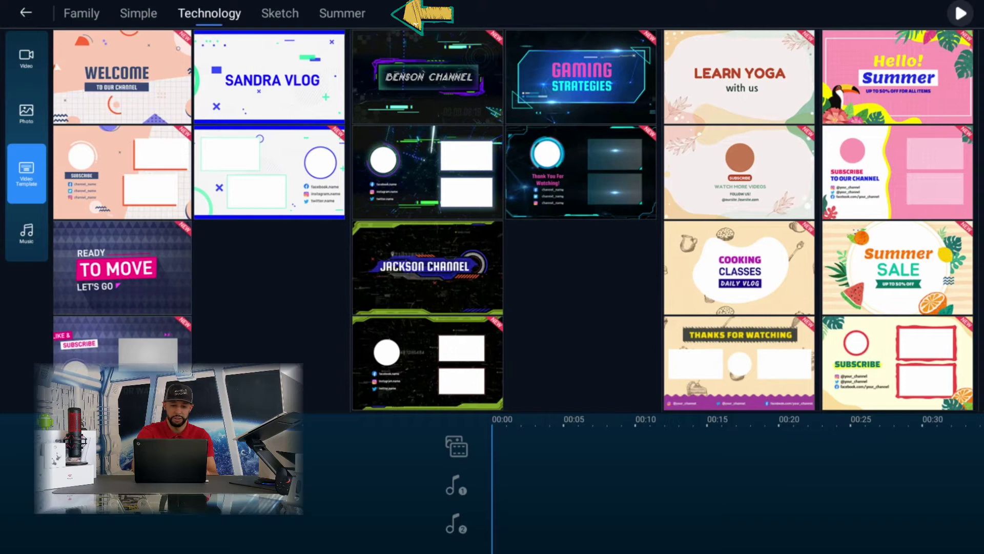
{"action": "left_click", "coordinate": [280, 14]}
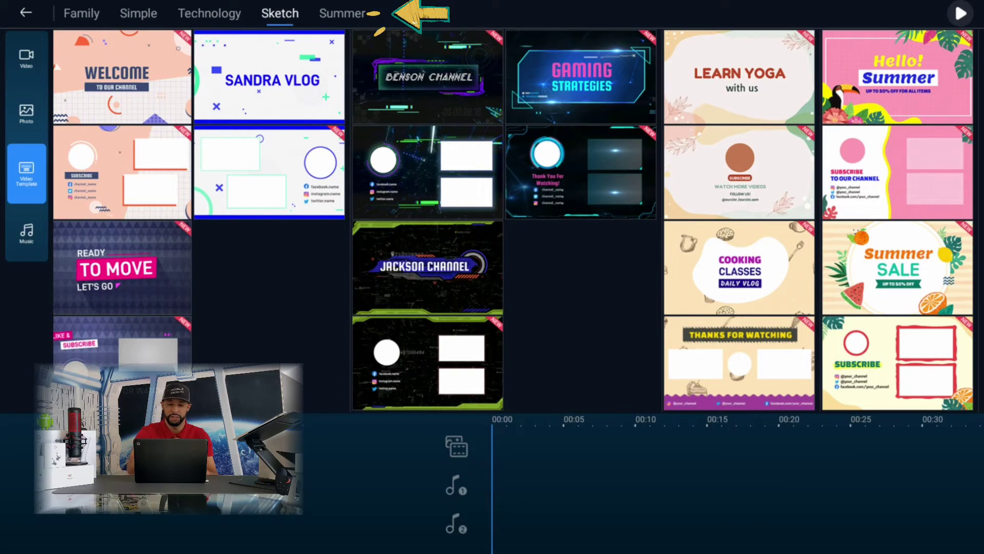
{"action": "left_click", "coordinate": [342, 13]}
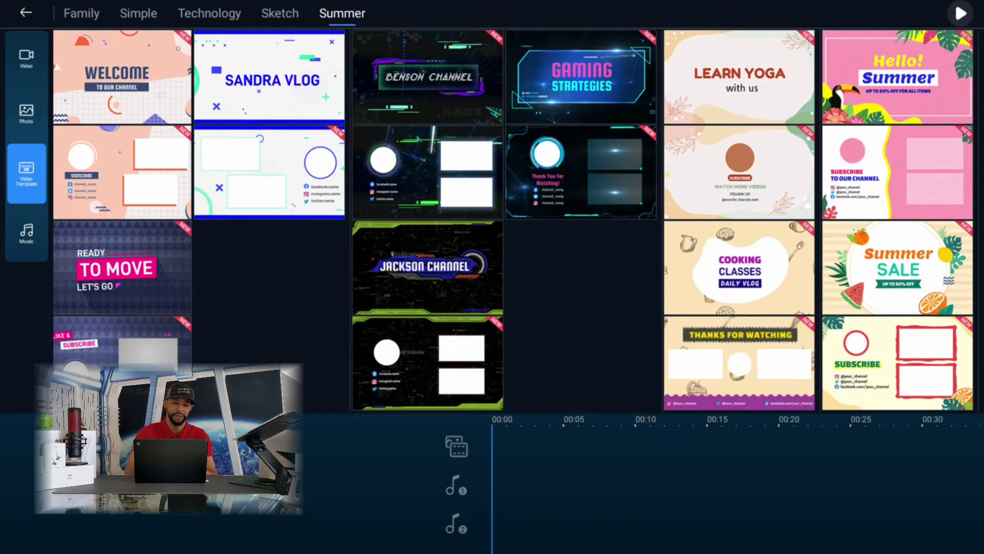
{"action": "left_click", "coordinate": [238, 77]}
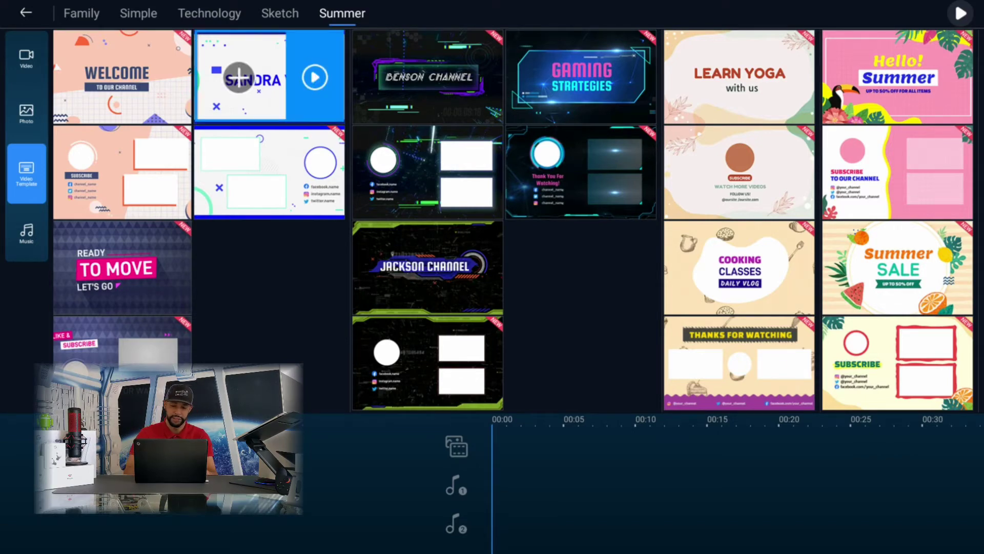
{"action": "left_click", "coordinate": [238, 77]}
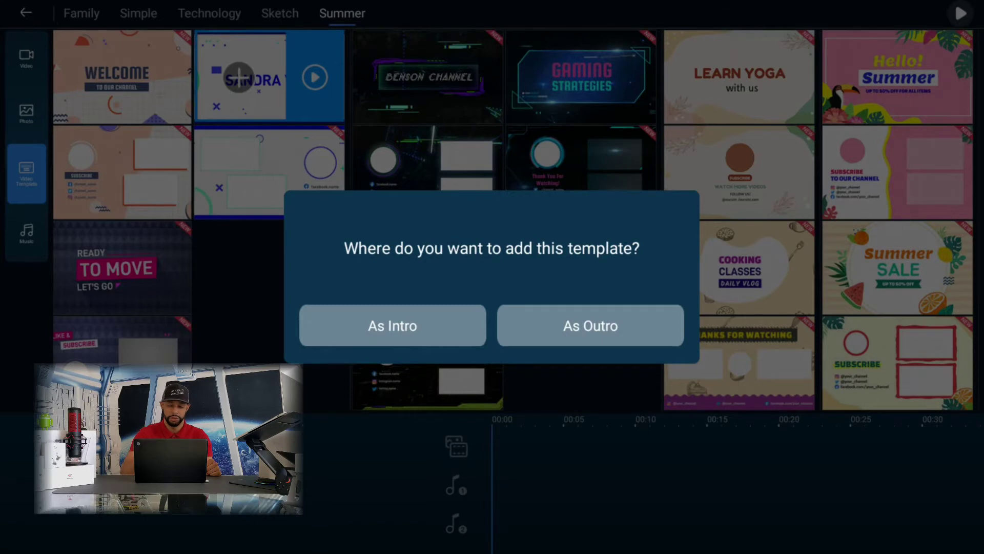
{"action": "left_click", "coordinate": [392, 325]}
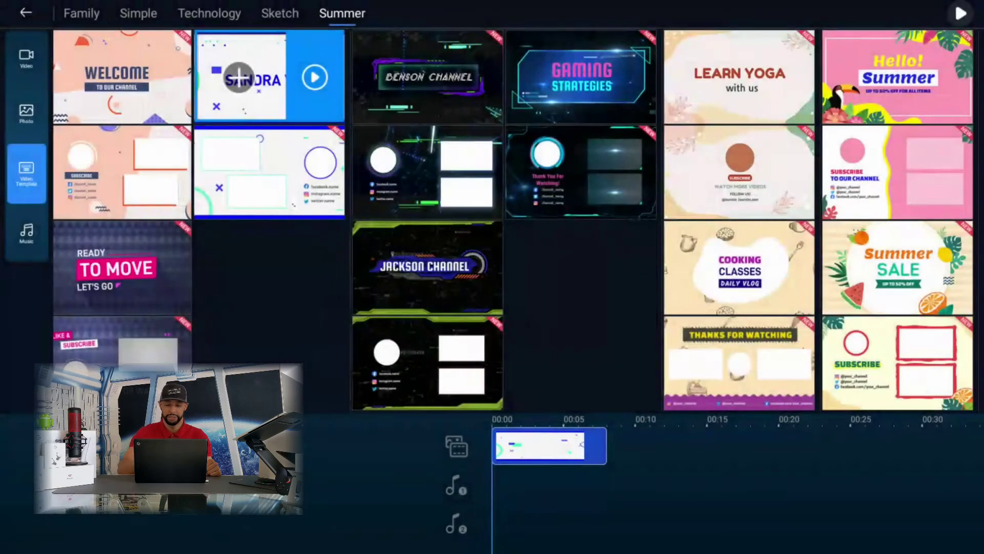
{"action": "left_click", "coordinate": [26, 13]}
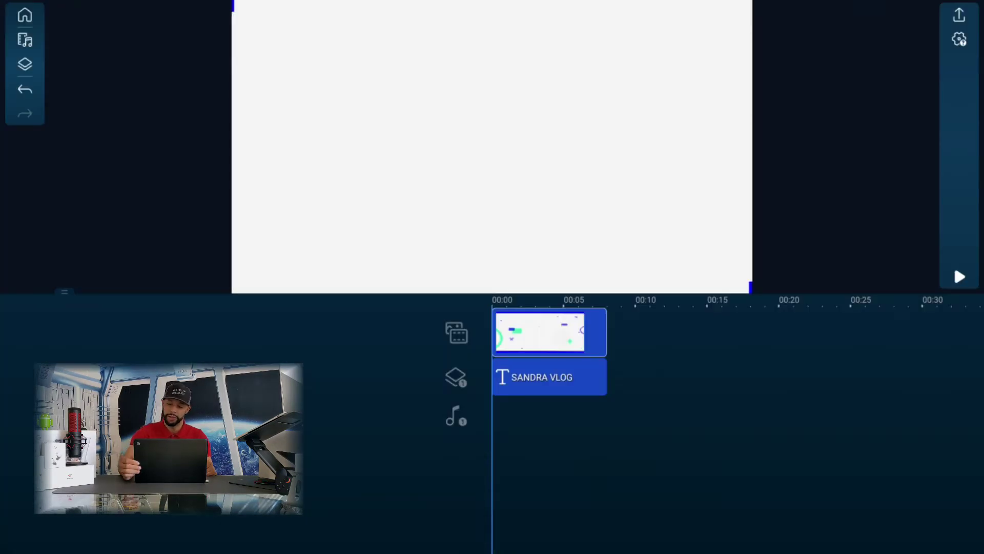
Play the intro template to preview its animation, and return the playhead to the start of the timeline.
{"action": "left_click", "coordinate": [956, 273]}
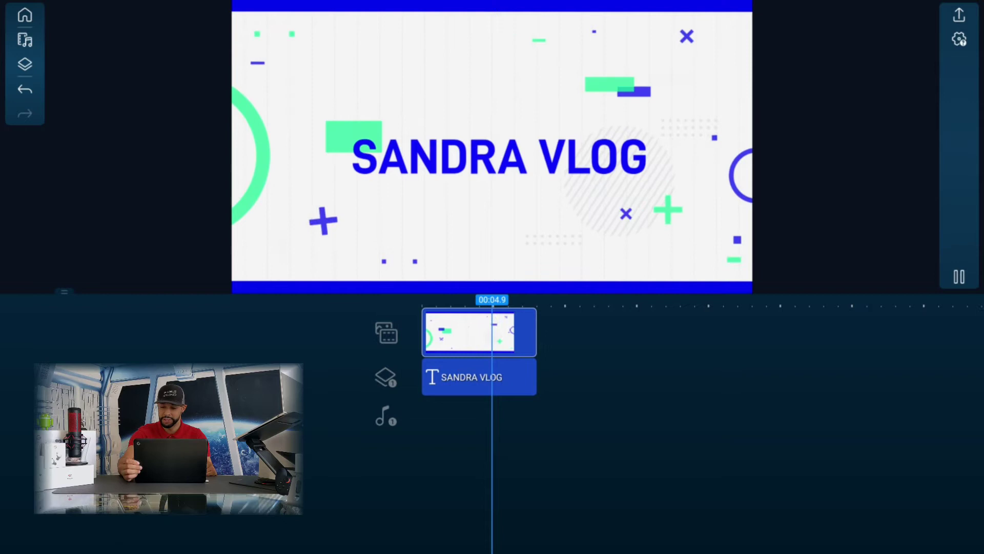
{"action": "left_click", "coordinate": [957, 273]}
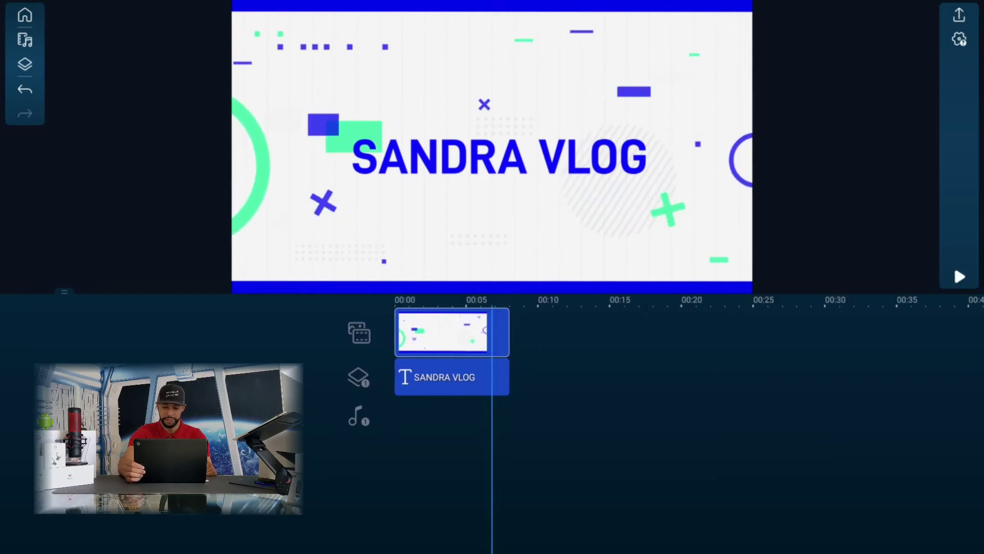
{"action": "scroll", "coordinate": [492, 376], "scroll_direction": "left", "scroll_amount": 3}
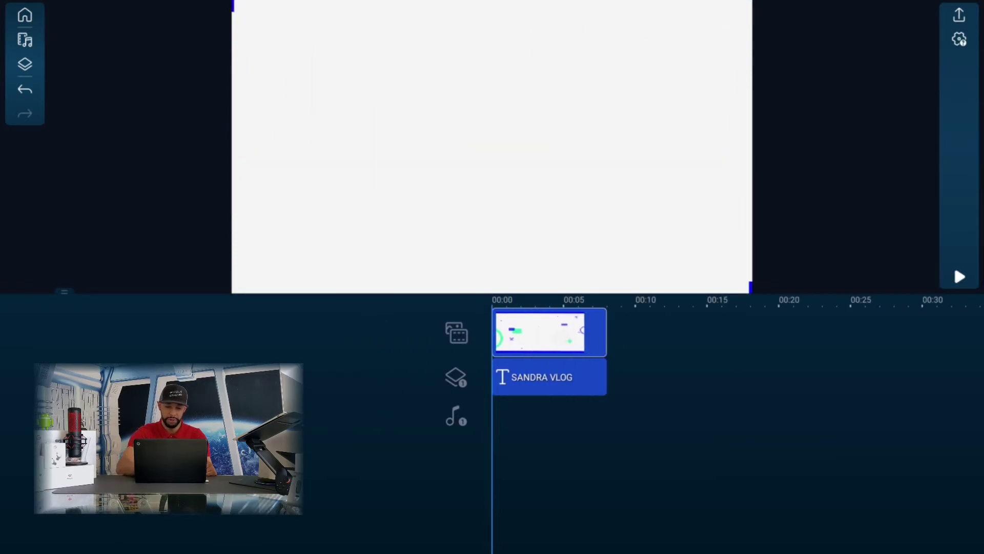
Replace the intro's title text with TEST.
{"action": "left_click", "coordinate": [550, 377]}
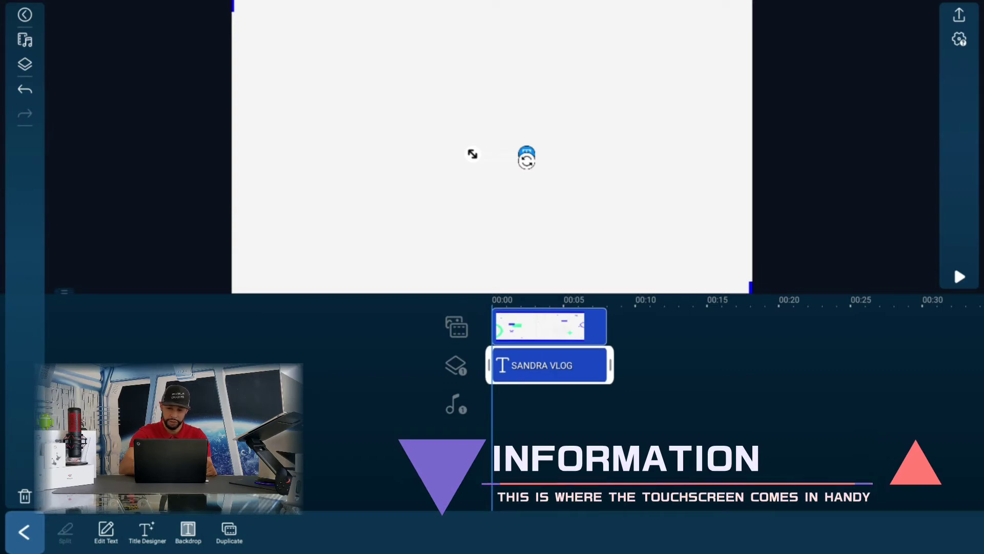
{"action": "left_click_drag", "start_coordinate": [527, 161], "coordinate": [591, 174]}
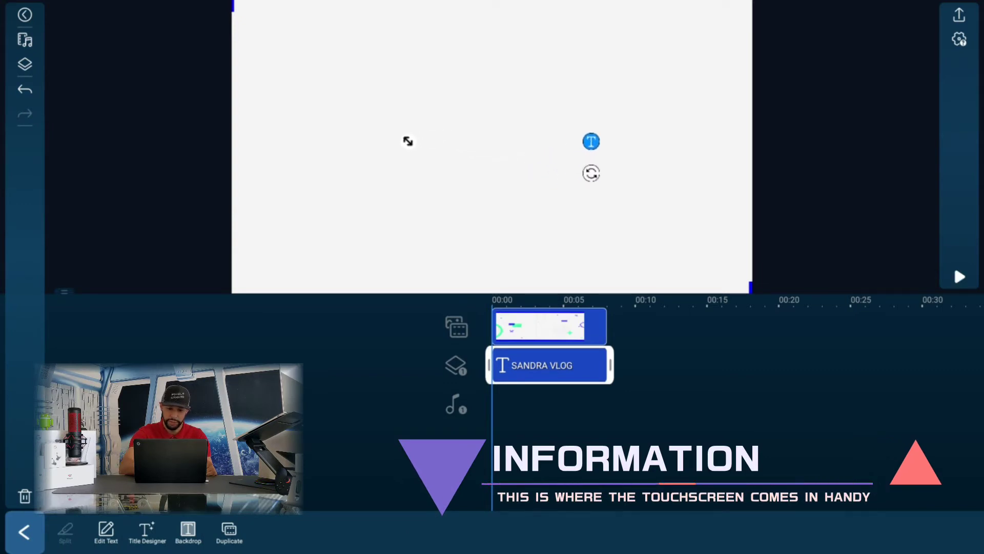
{"action": "left_click", "coordinate": [591, 141]}
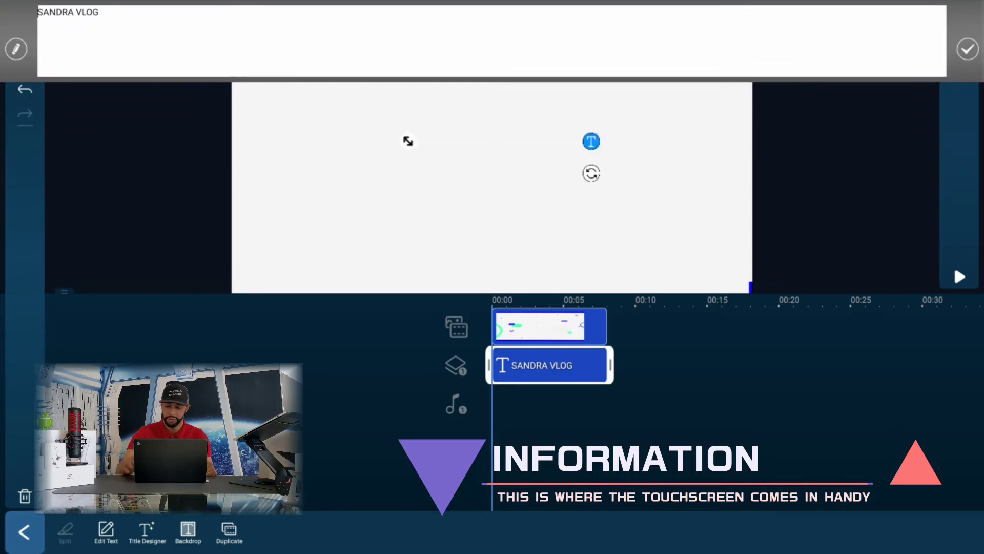
{"action": "key", "text": "BackSpace"}
{"action": "key", "text": "BackSpace"}
{"action": "key", "text": "BackSpace"}
{"action": "key", "text": "BackSpace"}
{"action": "key", "text": "BackSpace"}
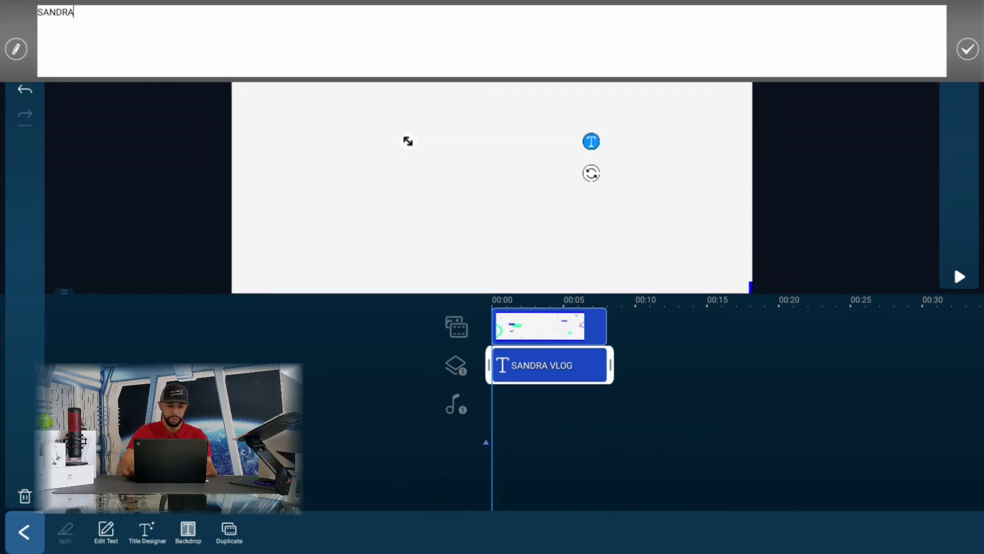
{"action": "key", "text": "BackSpace"}
{"action": "key", "text": "BackSpace"}
{"action": "key", "text": "BackSpace"}
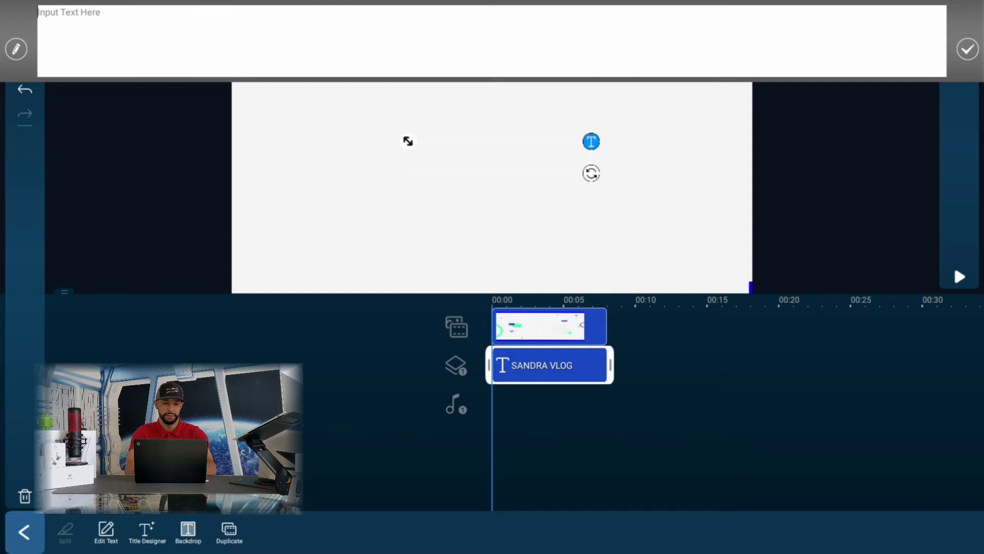
{"action": "type", "text": "TEST"}
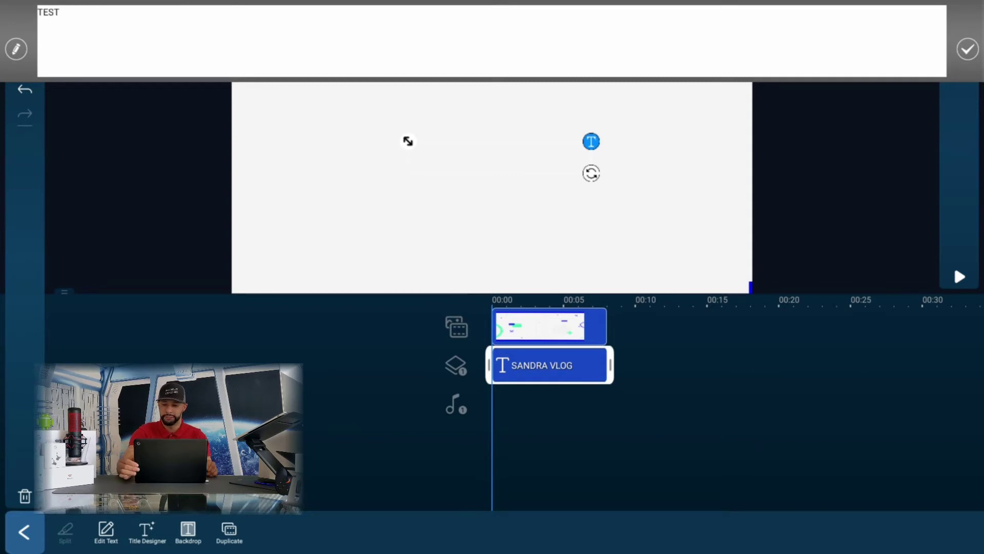
{"action": "left_click", "coordinate": [968, 49]}
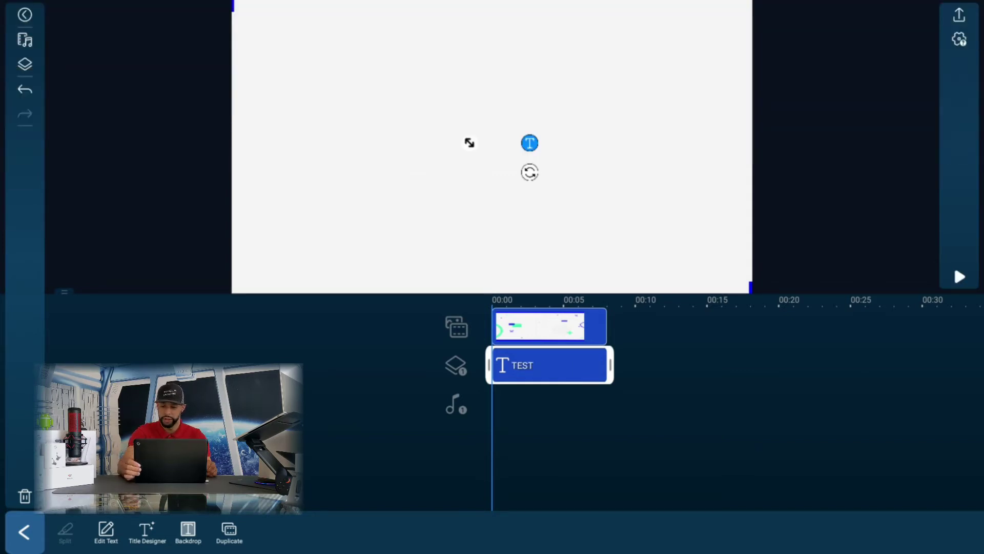
{"action": "left_click", "coordinate": [24, 532]}
Play the intro until the TEST title is on screen, and scale the title down in the preview.
{"action": "left_click", "coordinate": [959, 277]}
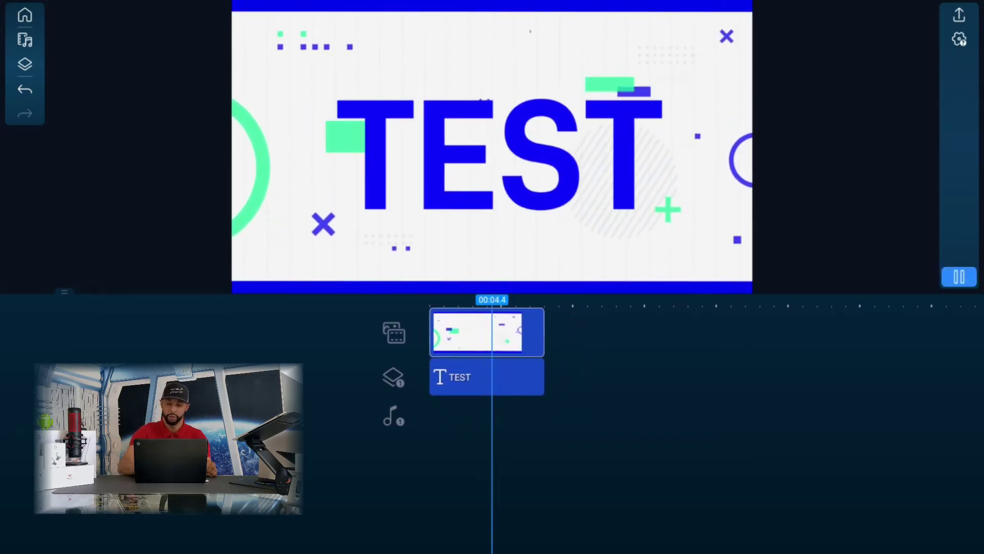
{"action": "left_click", "coordinate": [956, 271]}
{"action": "left_click", "coordinate": [485, 377]}
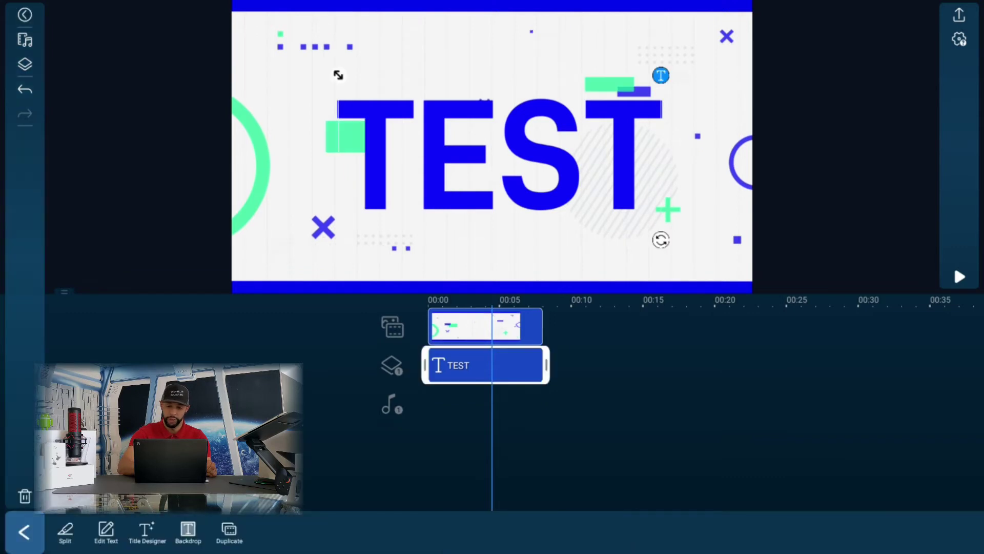
{"action": "left_click_drag", "start_coordinate": [339, 75], "coordinate": [376, 94]}
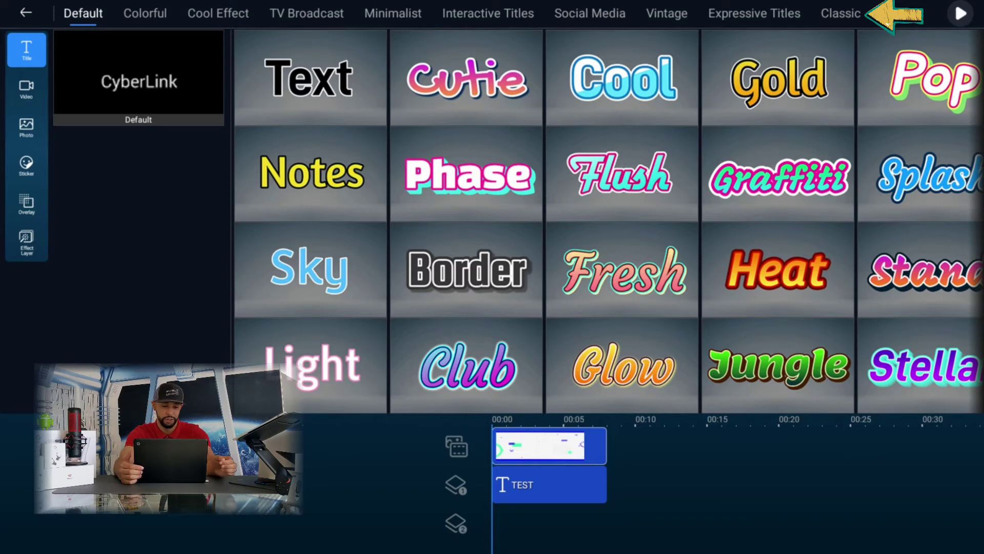
Examine the title templates in each category from Colorful to Classic, and go back through them to Cool Effect.
{"action": "scroll", "coordinate": [518, 221], "scroll_direction": "right", "scroll_amount": 2}
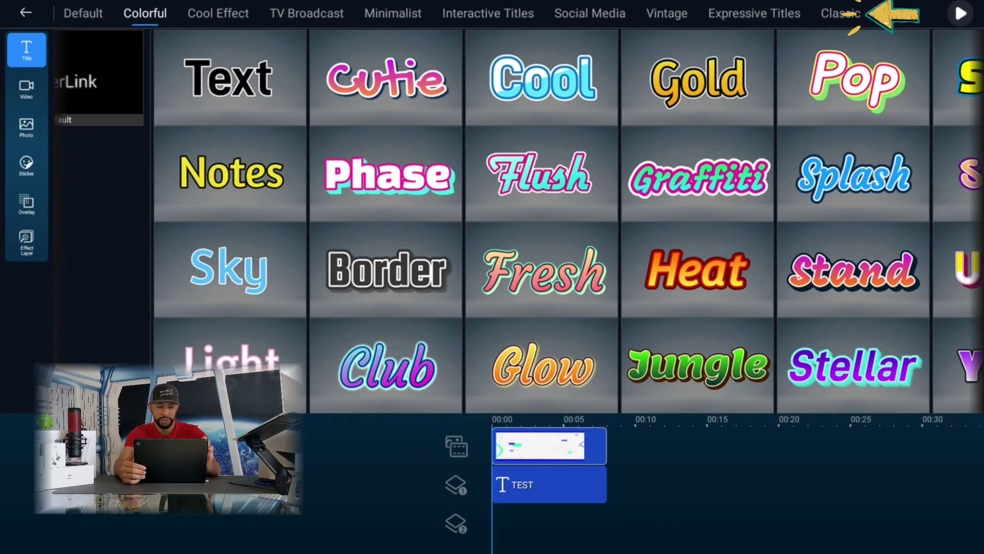
{"action": "left_click", "coordinate": [218, 14]}
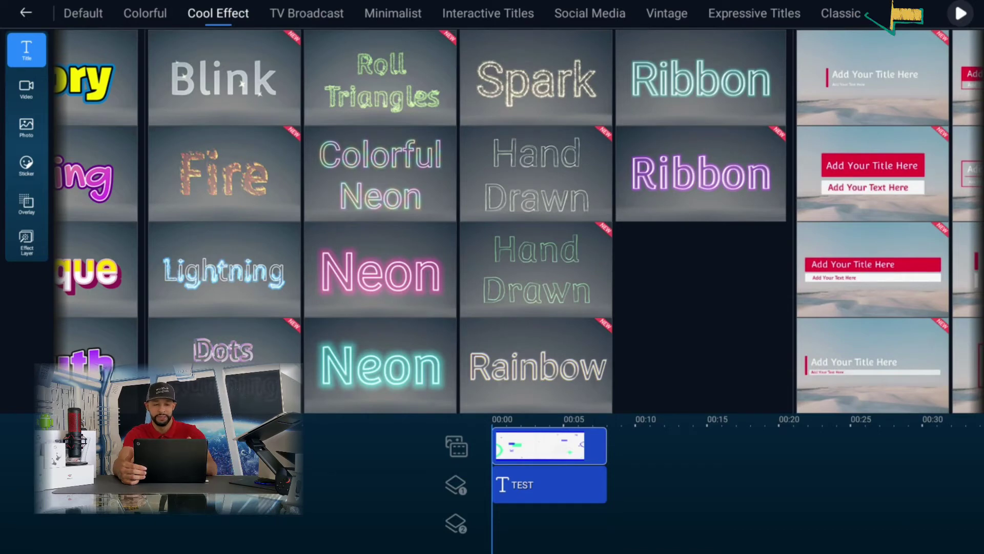
{"action": "left_click", "coordinate": [306, 14]}
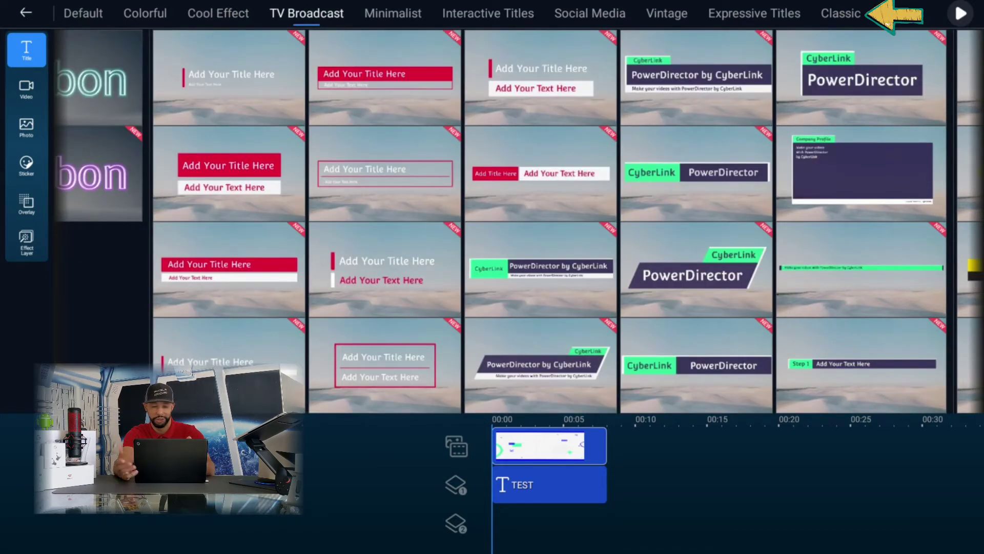
{"action": "left_click", "coordinate": [393, 14]}
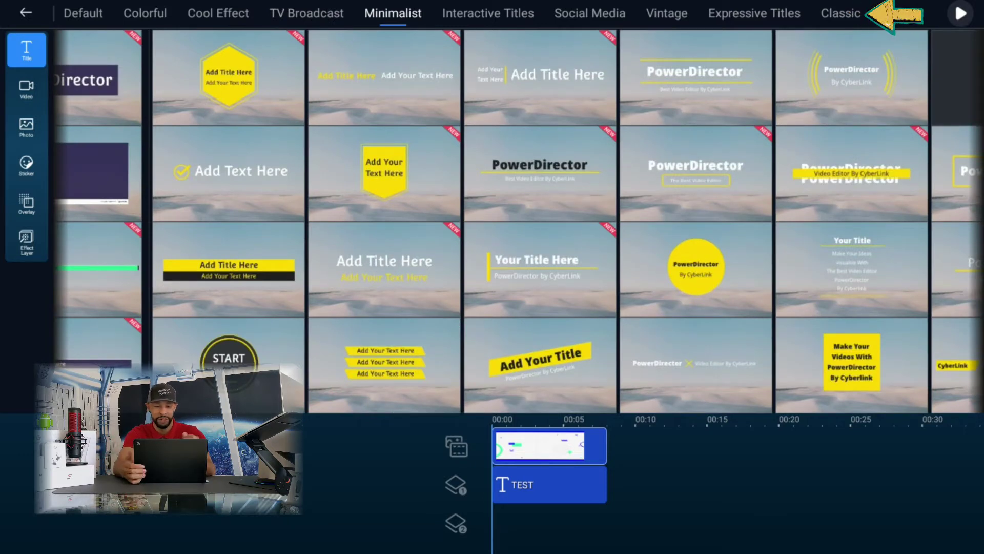
{"action": "left_click", "coordinate": [488, 14]}
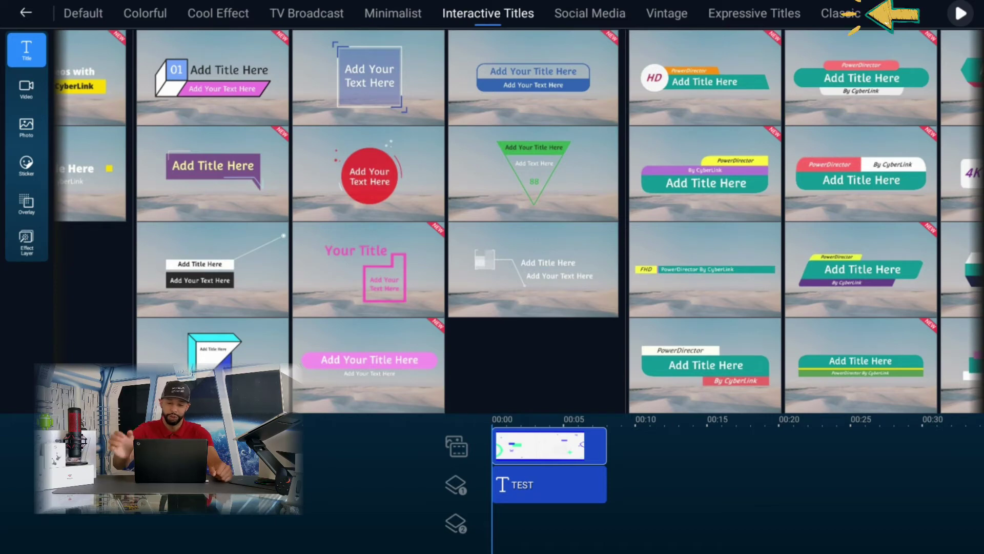
{"action": "left_click", "coordinate": [590, 14]}
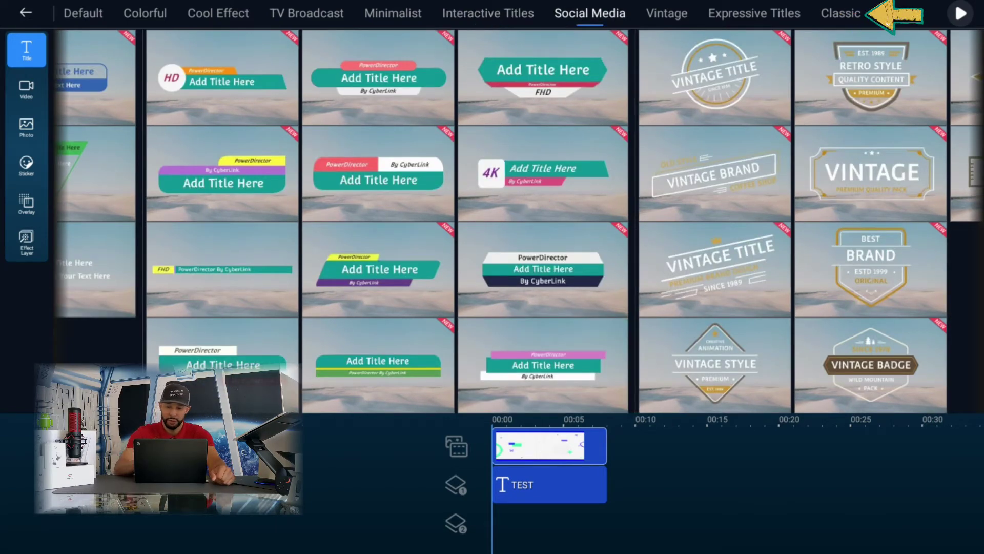
{"action": "left_click", "coordinate": [667, 14]}
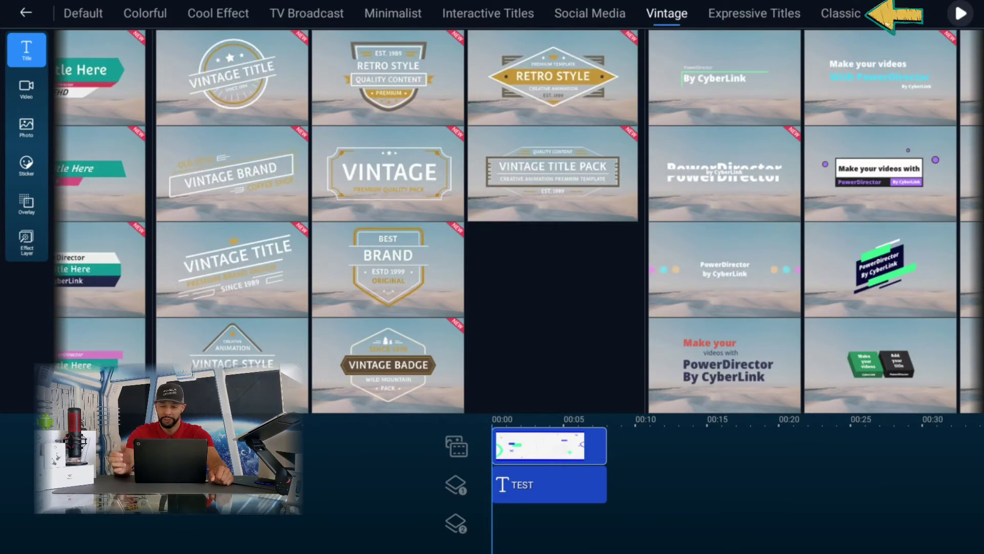
{"action": "left_click", "coordinate": [754, 13]}
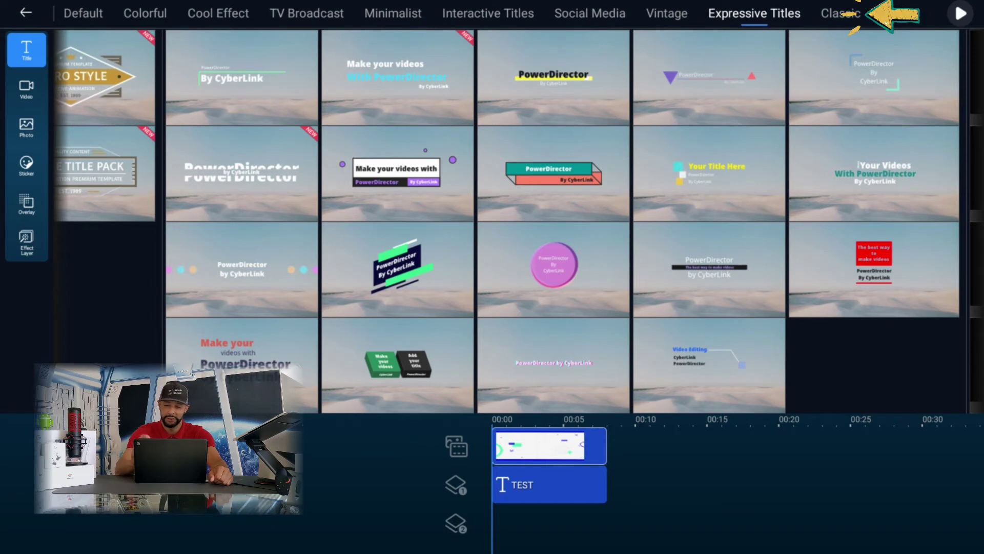
{"action": "scroll", "coordinate": [517, 221], "scroll_direction": "left", "scroll_amount": 15}
{"action": "left_click", "coordinate": [755, 13]}
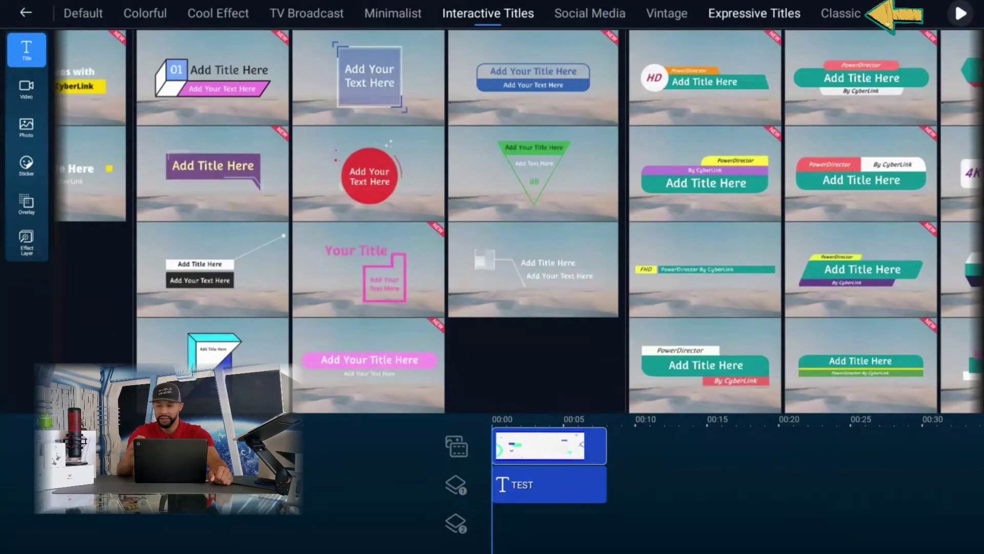
{"action": "left_click", "coordinate": [841, 13]}
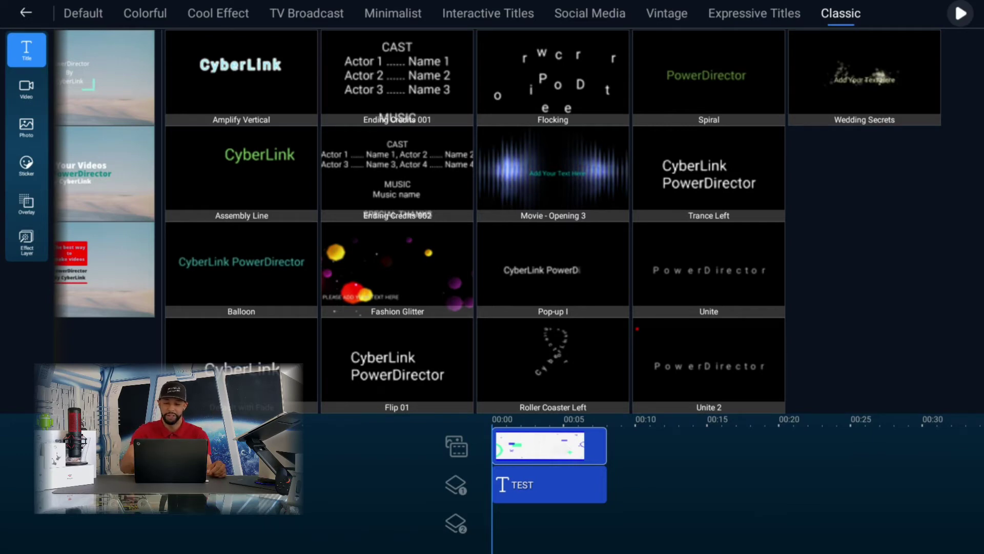
{"action": "scroll", "coordinate": [519, 221], "scroll_direction": "left", "scroll_amount": 20}
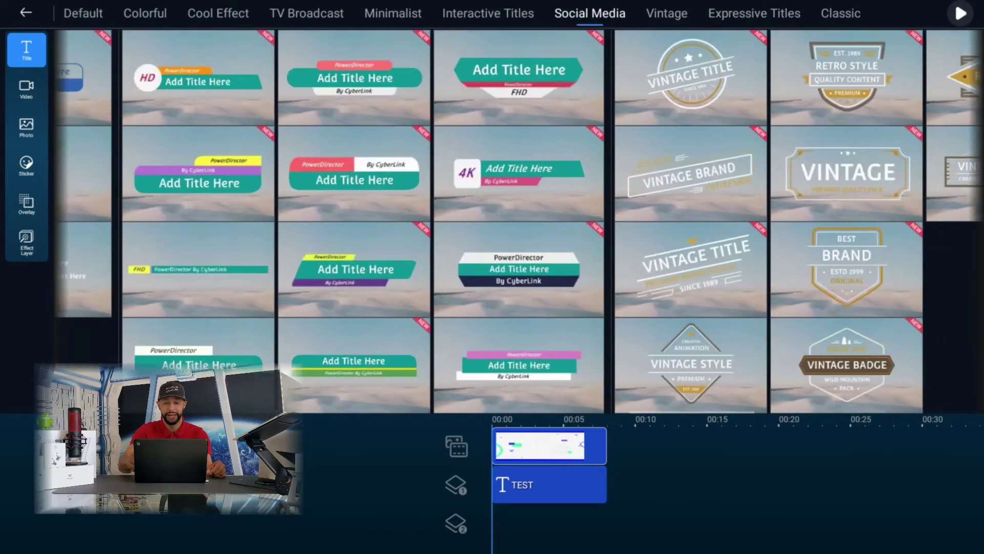
{"action": "scroll", "coordinate": [518, 221], "scroll_direction": "left", "scroll_amount": 10}
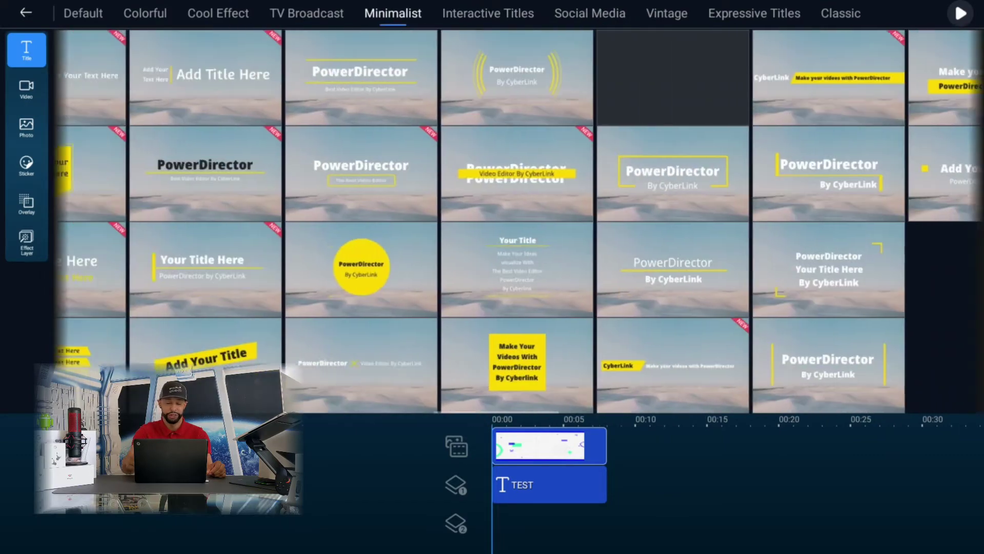
{"action": "scroll", "coordinate": [518, 221], "scroll_direction": "left", "scroll_amount": 10}
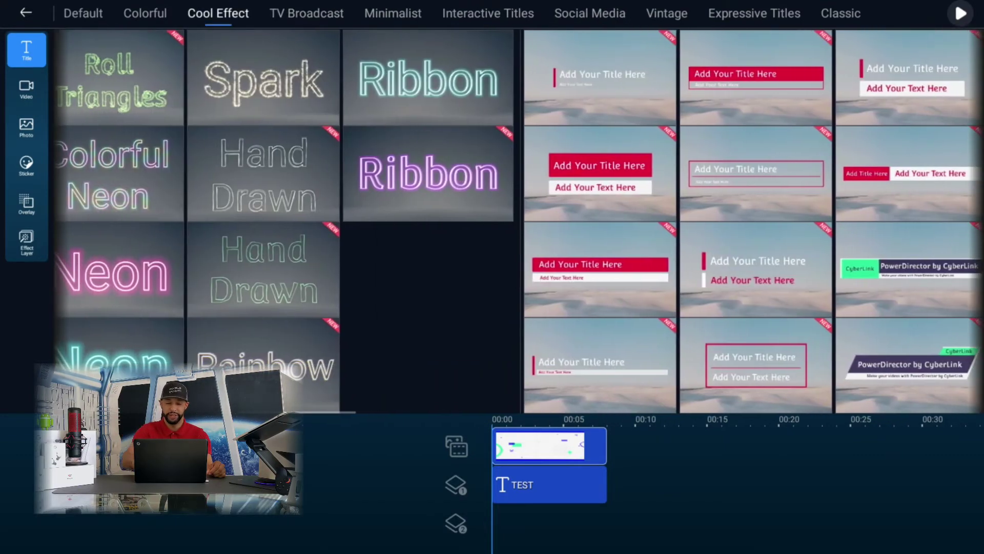
Add the Cutie, Graffiti and Splash titles from the Colorful title templates at the start of the timeline.
{"action": "scroll", "coordinate": [518, 220], "scroll_direction": "left", "scroll_amount": 10}
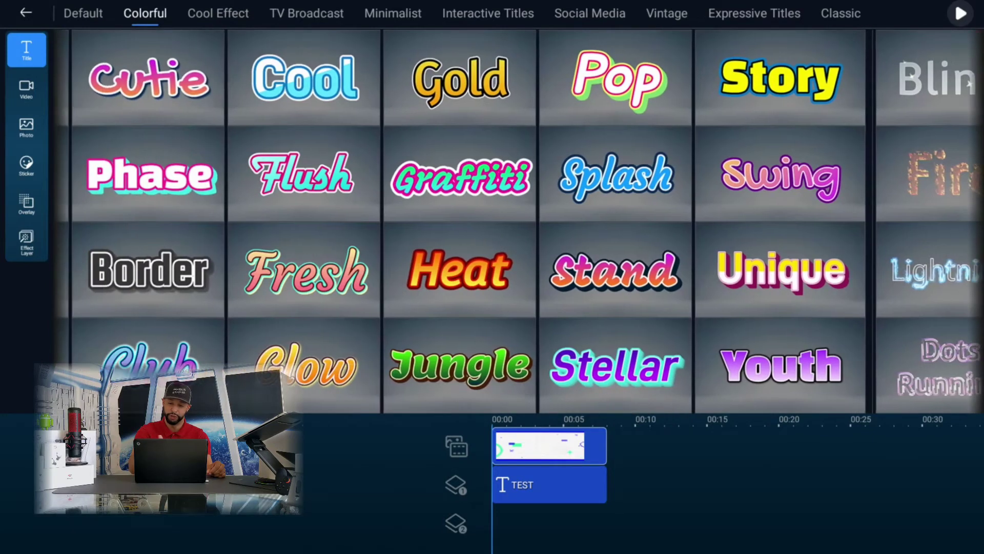
{"action": "scroll", "coordinate": [517, 221], "scroll_direction": "left", "scroll_amount": 6}
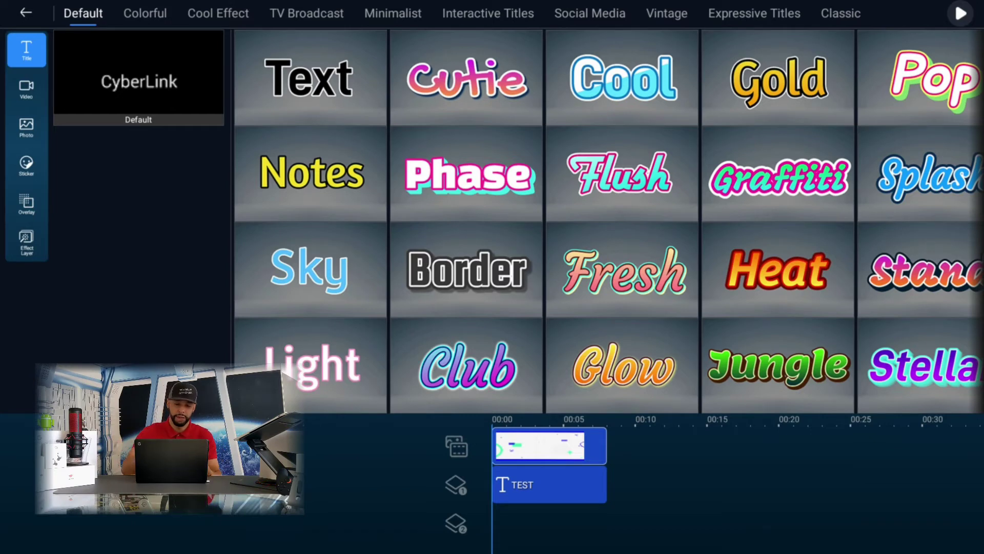
{"action": "left_click", "coordinate": [435, 78]}
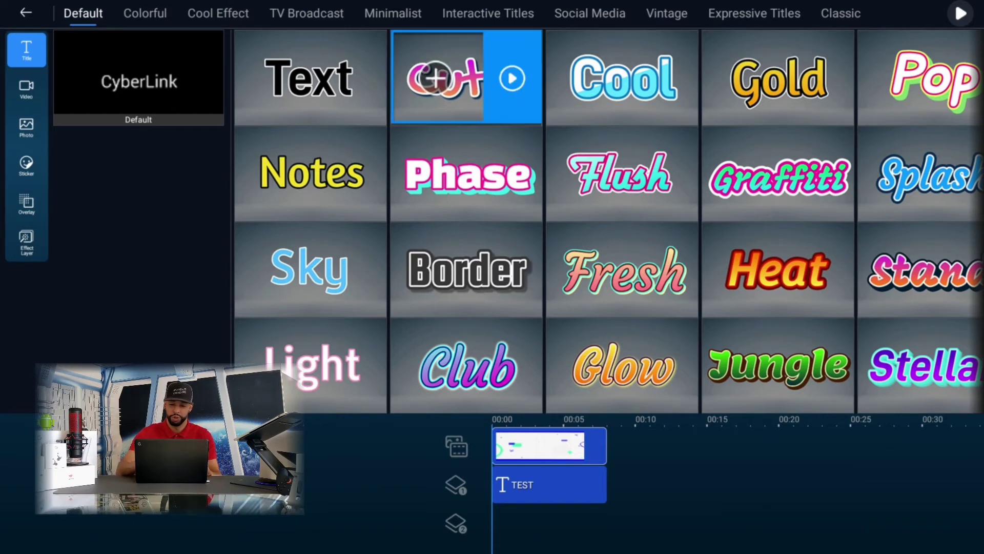
{"action": "left_click", "coordinate": [435, 78]}
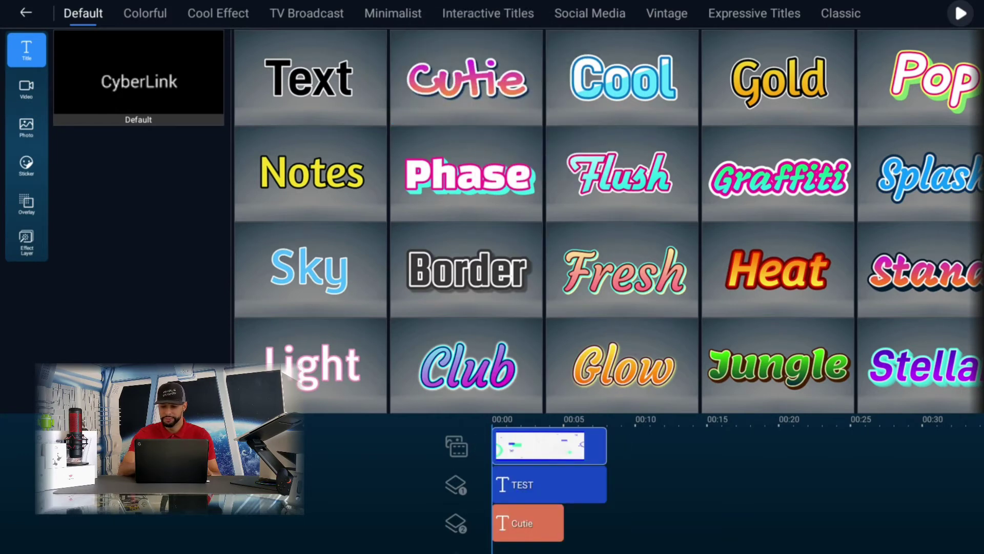
{"action": "left_click", "coordinate": [759, 174]}
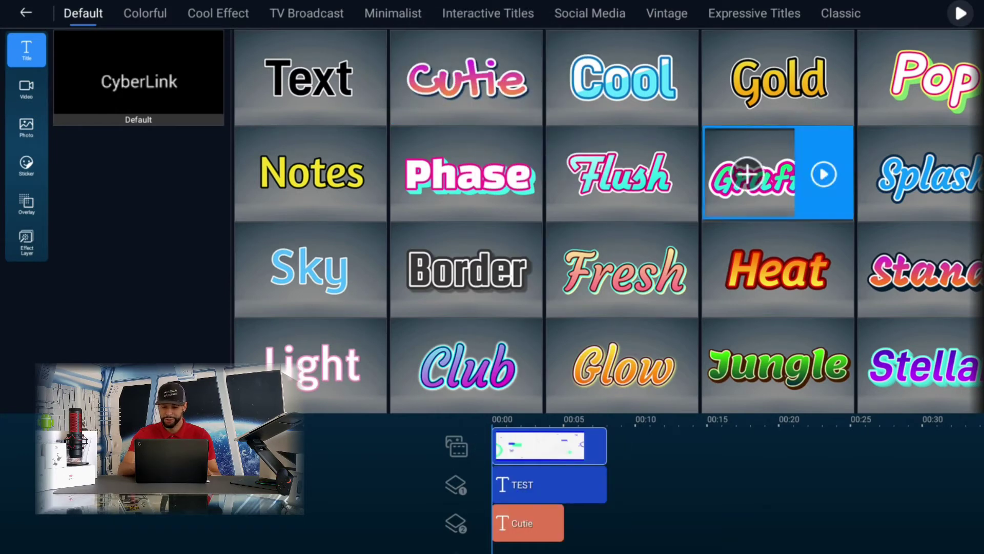
{"action": "left_click", "coordinate": [748, 173]}
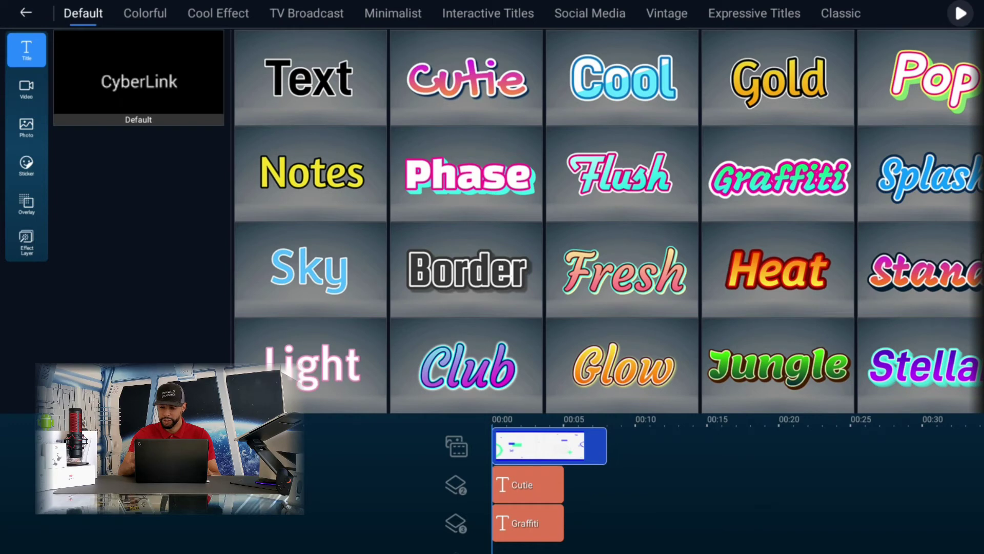
{"action": "left_click", "coordinate": [917, 174]}
{"action": "left_click", "coordinate": [902, 176]}
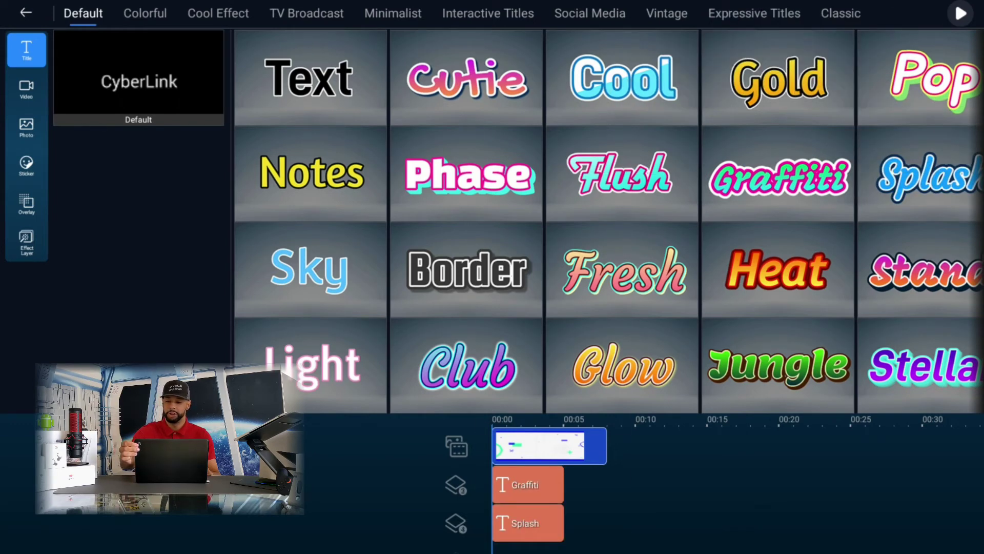
Separate the overlapping titles in the video frame, with Cutie upper left, Graffiti lower left and Splash upper right, and play the result.
{"action": "left_click", "coordinate": [961, 13]}
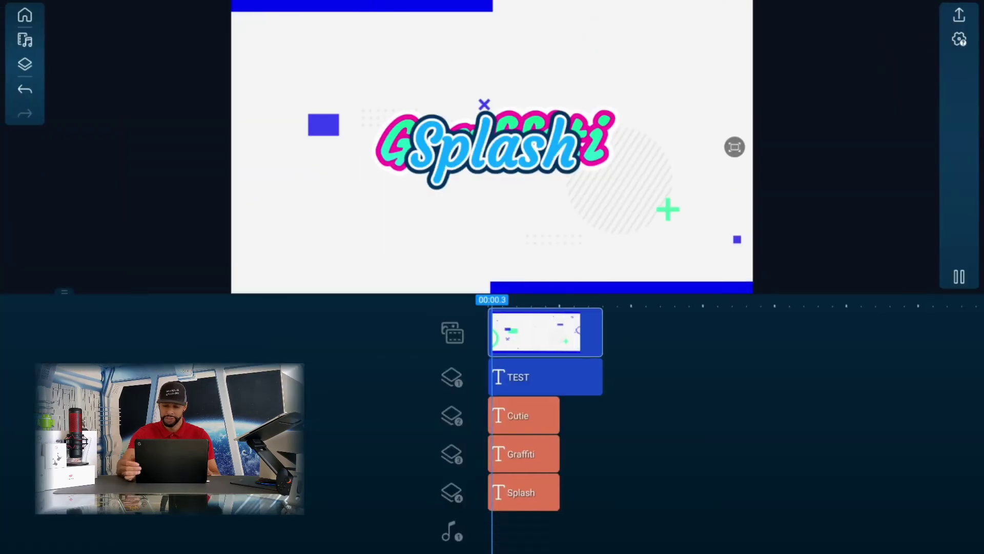
{"action": "left_click", "coordinate": [958, 276]}
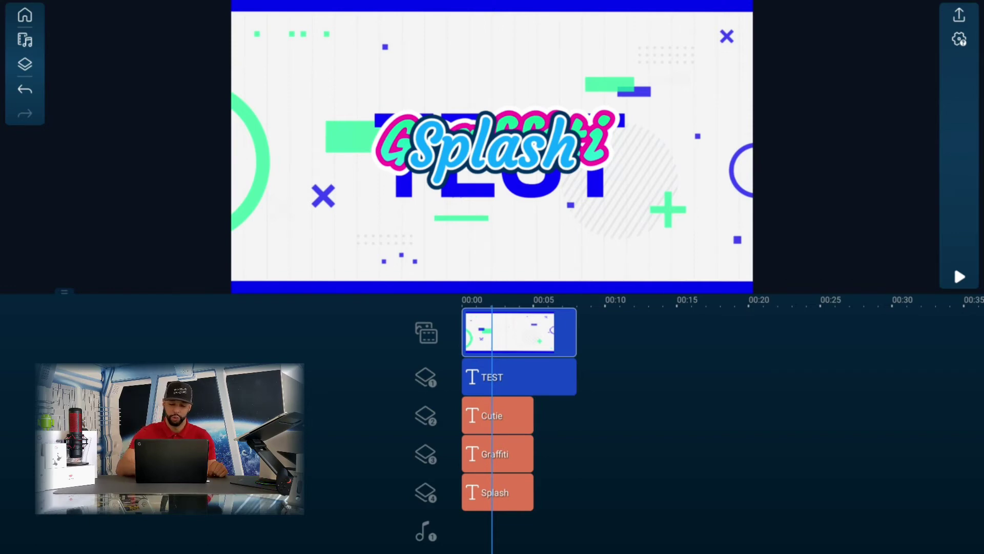
{"action": "left_click", "coordinate": [497, 416]}
{"action": "left_click_drag", "start_coordinate": [493, 147], "coordinate": [331, 72]}
{"action": "left_click", "coordinate": [497, 415]}
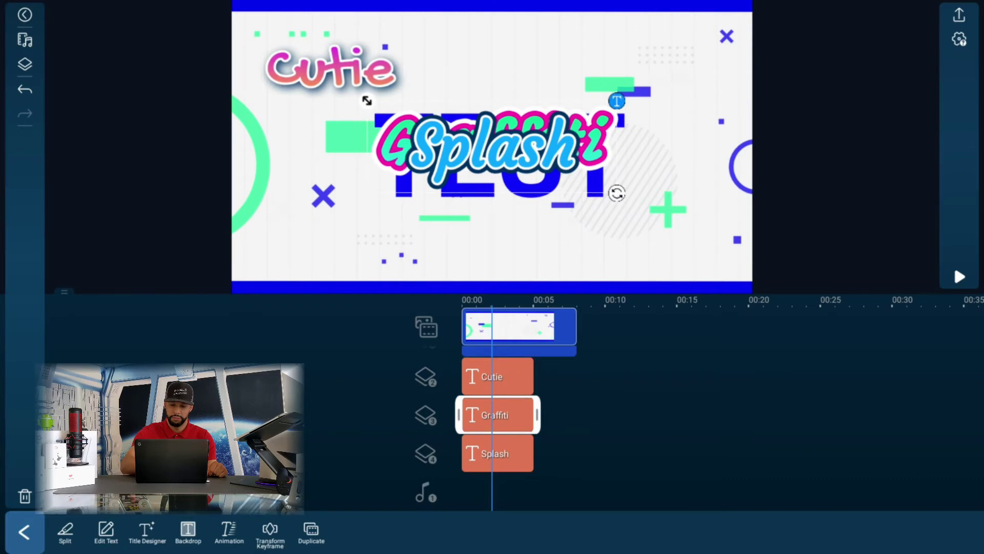
{"action": "left_click_drag", "start_coordinate": [492, 147], "coordinate": [359, 243]}
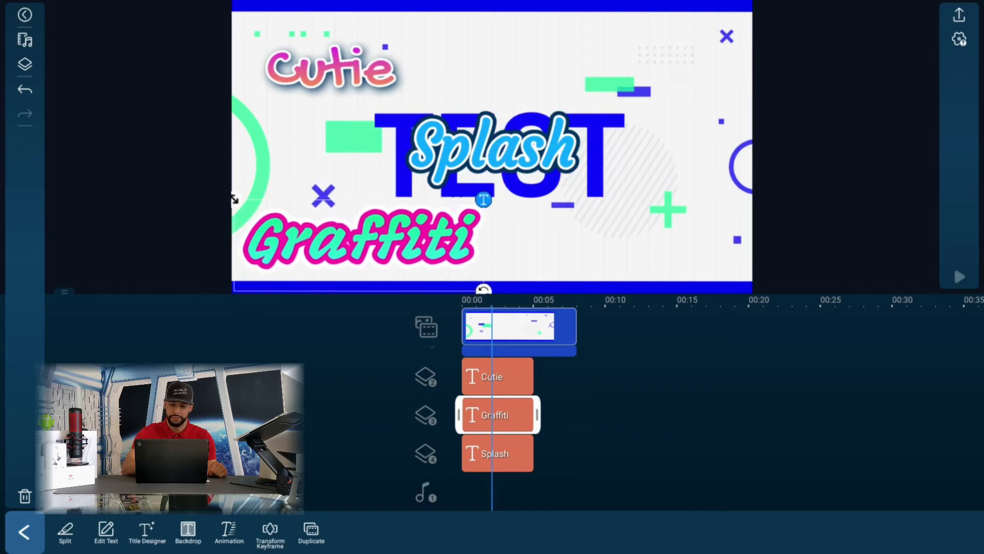
{"action": "left_click", "coordinate": [497, 454]}
{"action": "left_click_drag", "start_coordinate": [492, 148], "coordinate": [596, 55]}
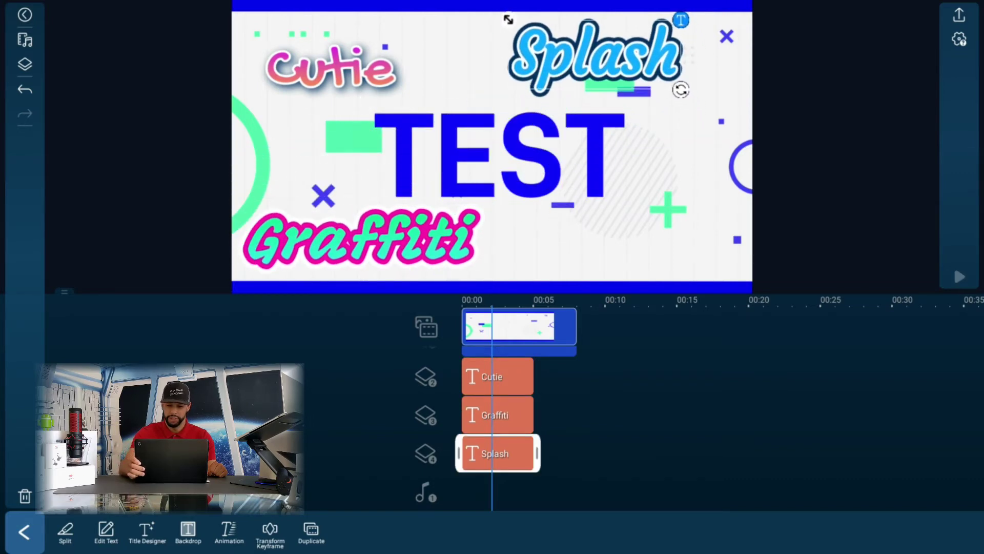
{"action": "left_click", "coordinate": [666, 410]}
{"action": "left_click", "coordinate": [955, 267]}
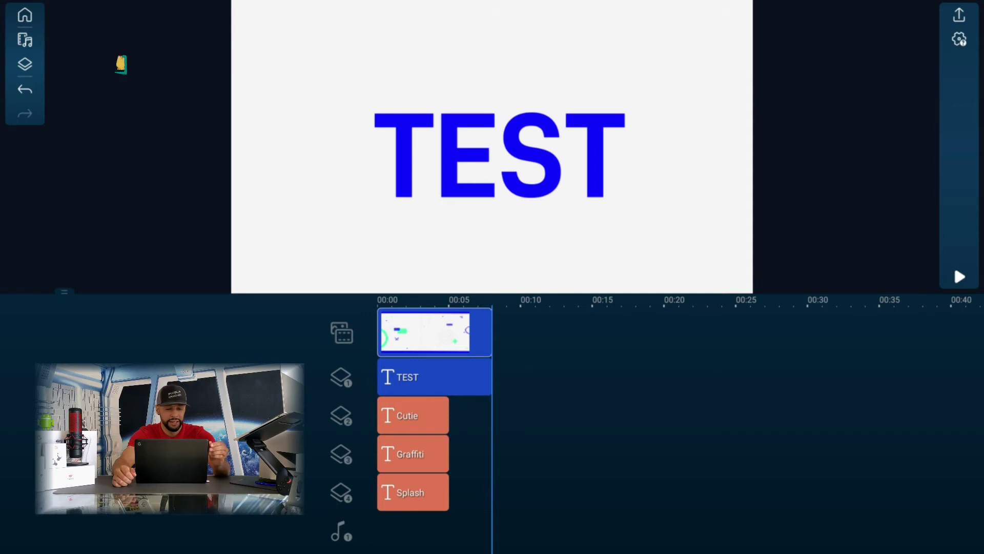
Examine the sticker library's categories from New through Character, and the Downloaded stickers.
{"action": "left_click", "coordinate": [25, 64]}
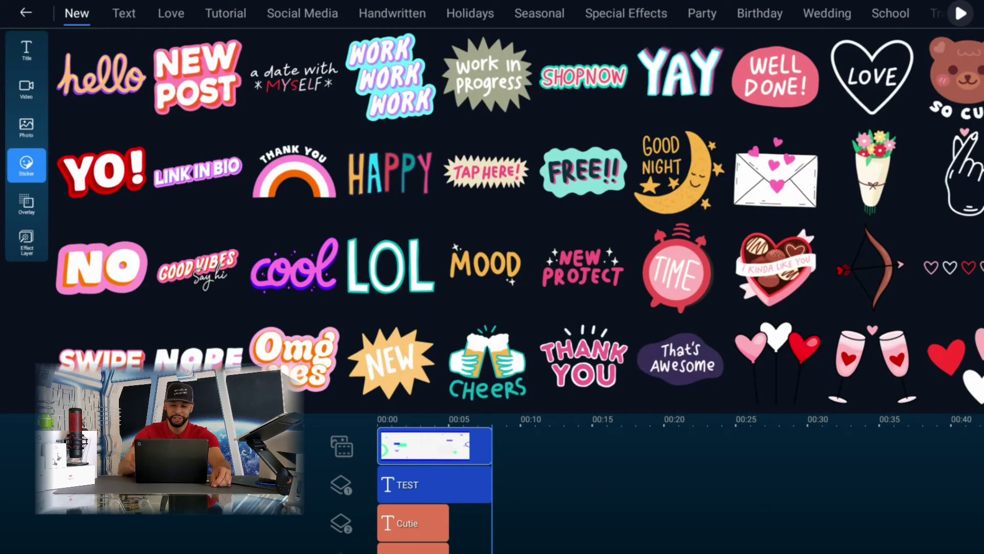
{"action": "scroll", "coordinate": [518, 219], "scroll_direction": "right", "scroll_amount": 15}
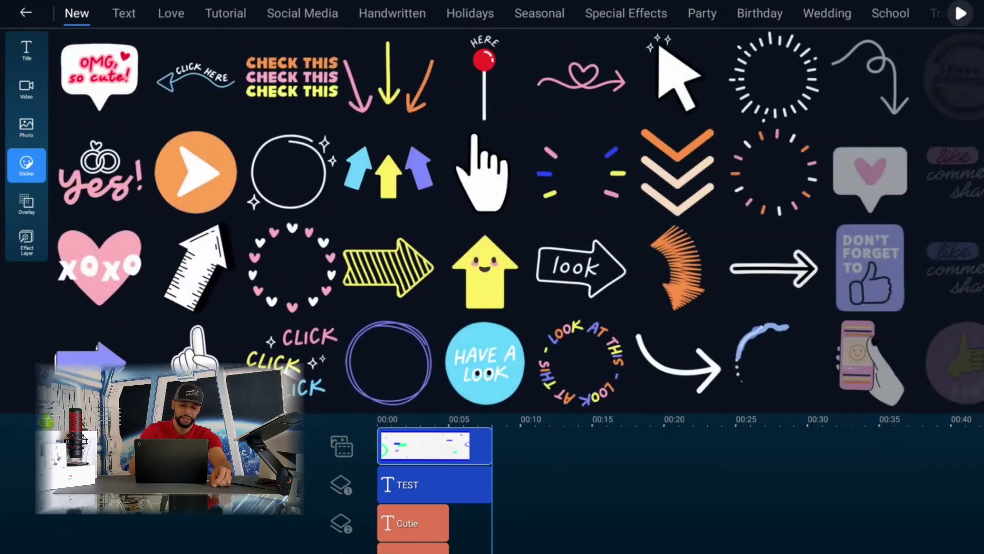
{"action": "scroll", "coordinate": [493, 218], "scroll_direction": "right", "scroll_amount": 15}
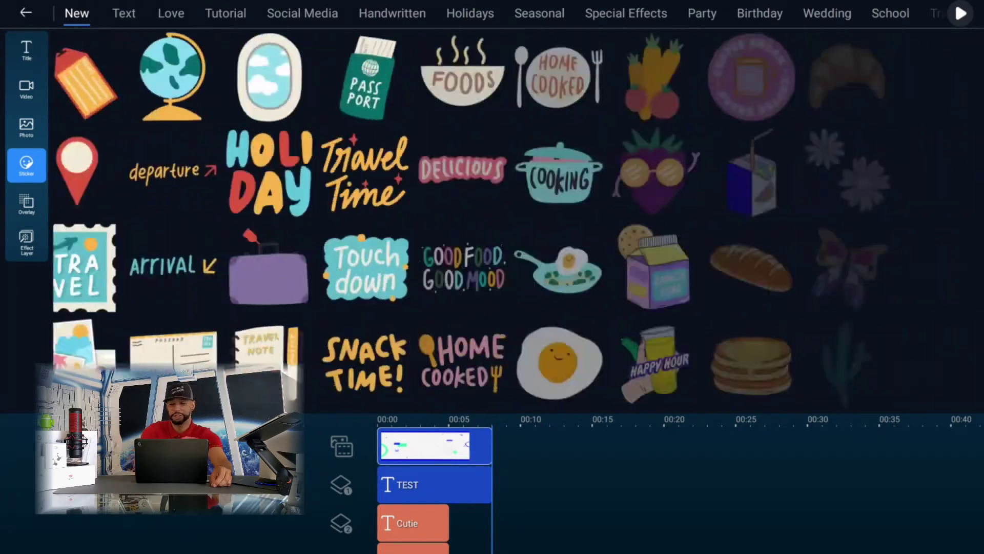
{"action": "scroll", "coordinate": [492, 219], "scroll_direction": "right", "scroll_amount": 15}
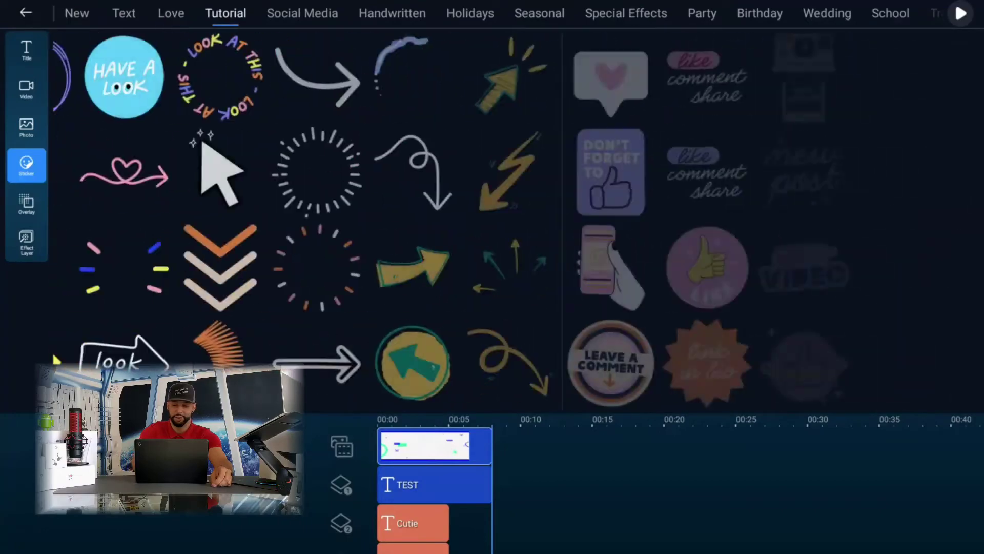
{"action": "scroll", "coordinate": [492, 219], "scroll_direction": "right", "scroll_amount": 15}
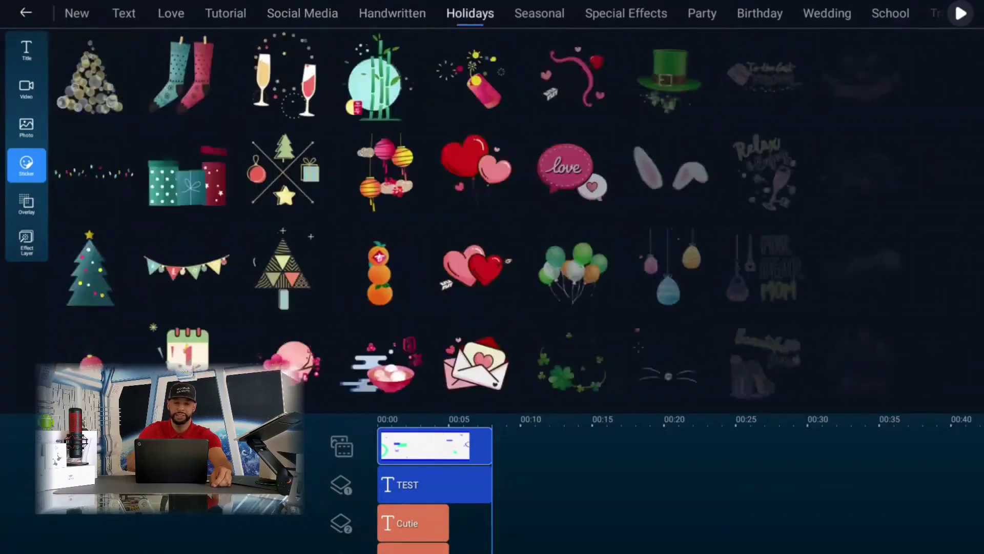
{"action": "scroll", "coordinate": [492, 218], "scroll_direction": "right", "scroll_amount": 15}
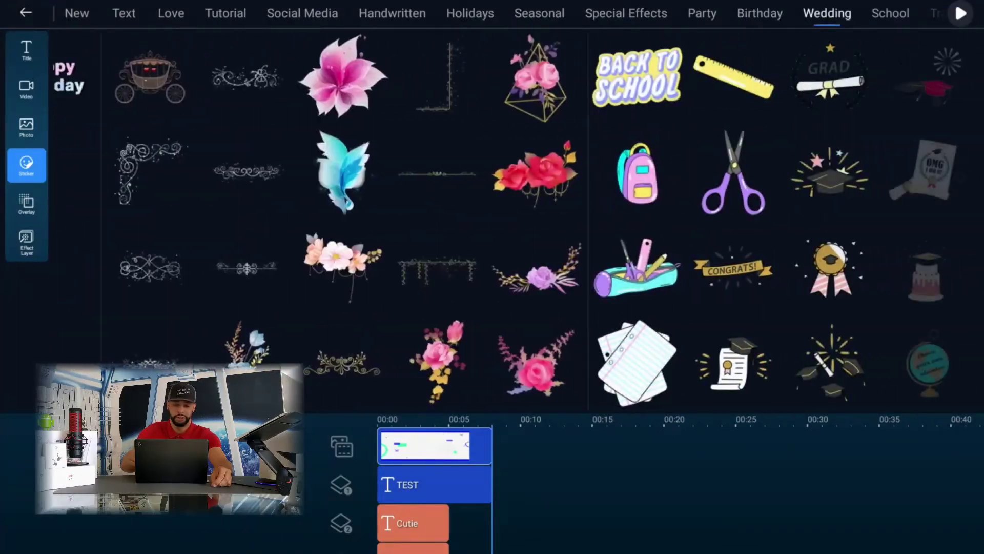
{"action": "scroll", "coordinate": [492, 219], "scroll_direction": "right", "scroll_amount": 15}
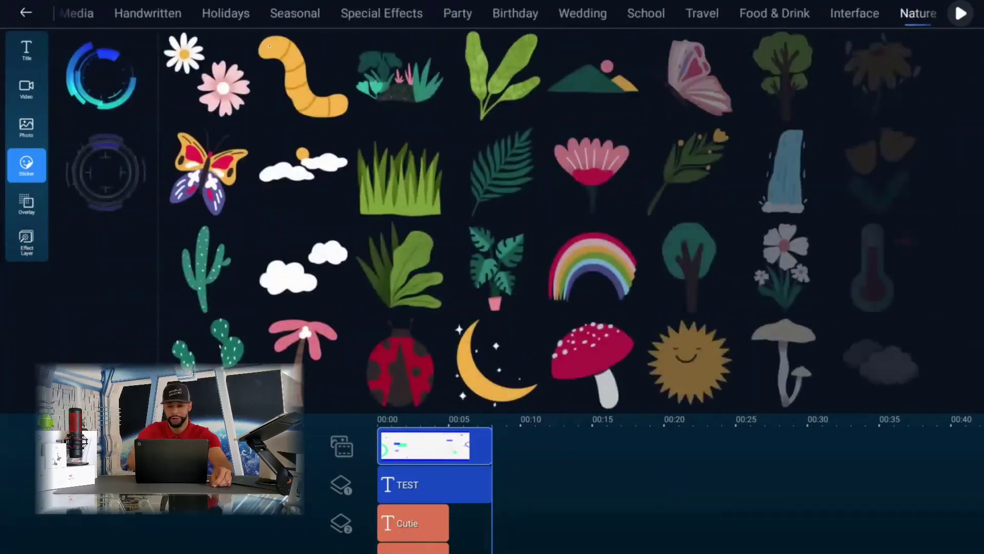
{"action": "scroll", "coordinate": [492, 219], "scroll_direction": "right", "scroll_amount": 15}
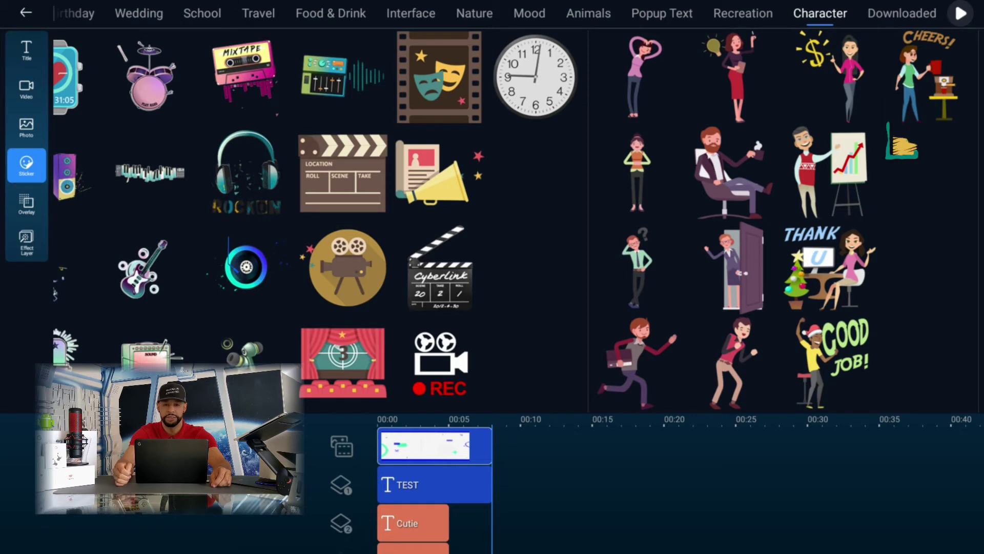
{"action": "left_click", "coordinate": [902, 14]}
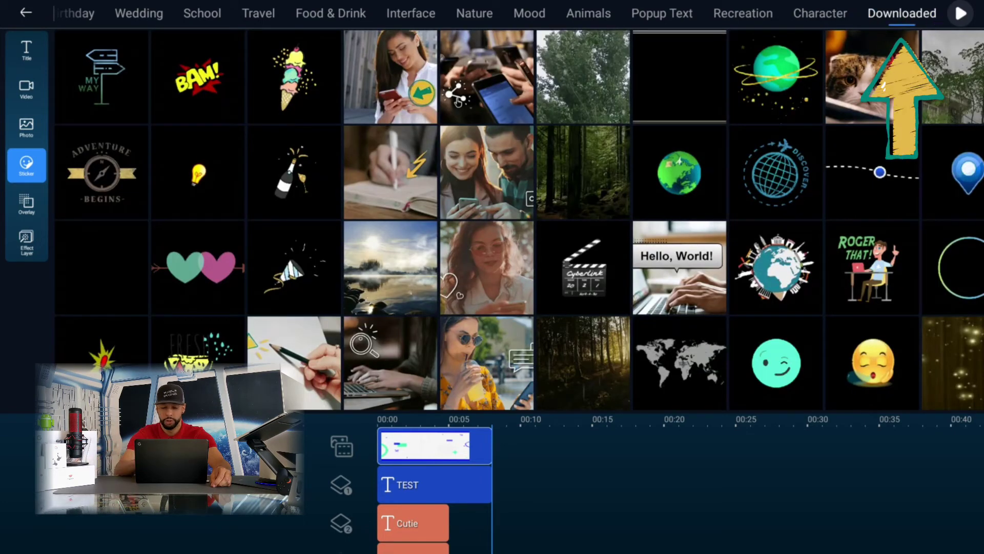
{"action": "scroll", "coordinate": [518, 221], "scroll_direction": "right", "scroll_amount": 15}
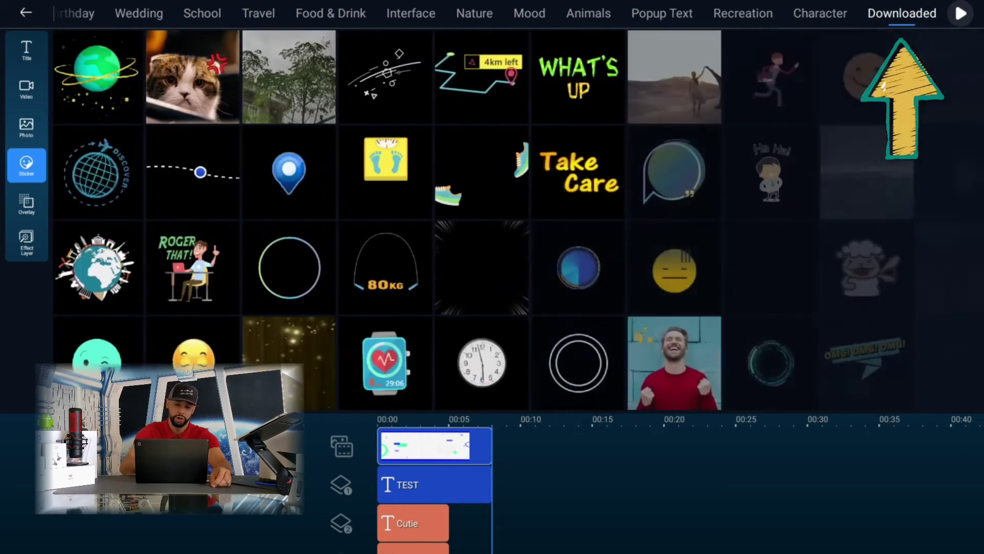
{"action": "scroll", "coordinate": [405, 220], "scroll_direction": "right", "scroll_amount": 3}
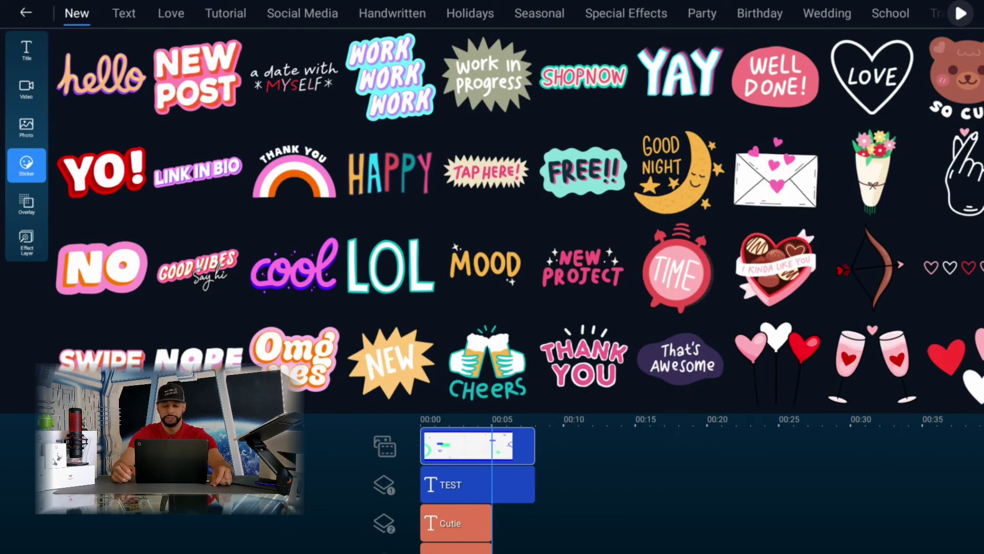
Add the orange circle arrow sticker and the Don't Forget To thumbs-up sticker from the New category at 00:05.
{"action": "scroll", "coordinate": [518, 220], "scroll_direction": "right", "scroll_amount": 10}
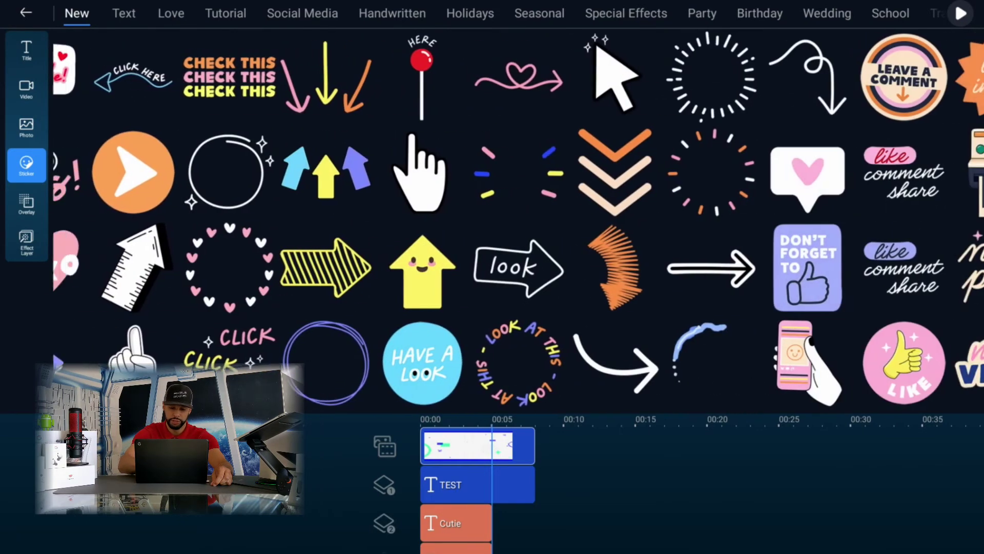
{"action": "scroll", "coordinate": [518, 172], "scroll_direction": "left", "scroll_amount": 7}
{"action": "left_click", "coordinate": [518, 172]}
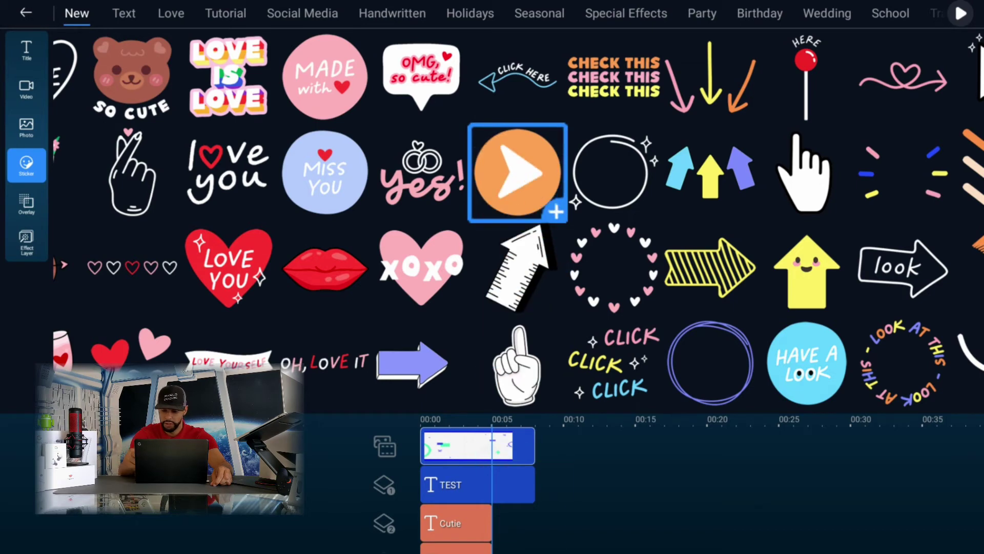
{"action": "left_click", "coordinate": [556, 211]}
{"action": "scroll", "coordinate": [518, 219], "scroll_direction": "right", "scroll_amount": 10}
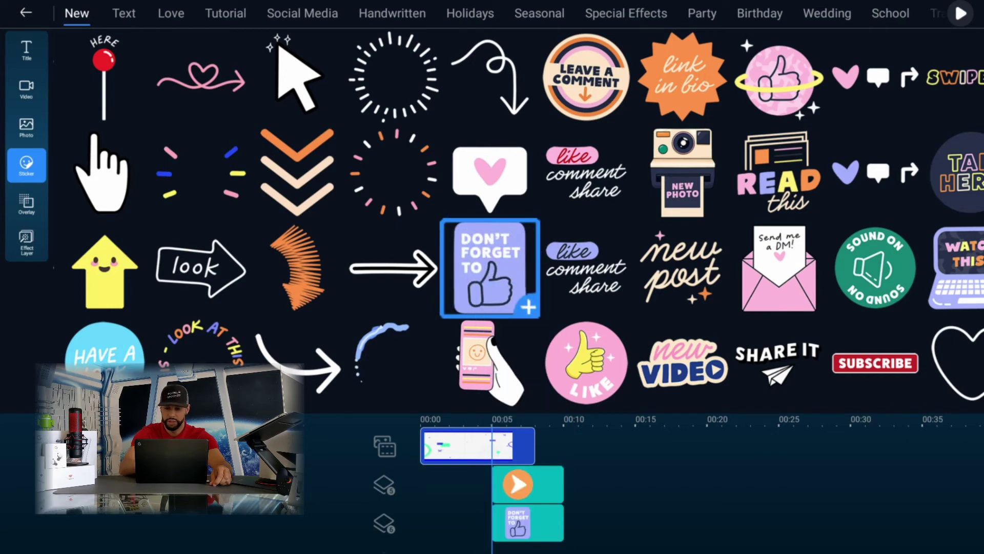
Find the Back to School sticker in the School category and add it at 00:05.
{"action": "scroll", "coordinate": [518, 219], "scroll_direction": "right", "scroll_amount": 10}
{"action": "scroll", "coordinate": [518, 219], "scroll_direction": "right", "scroll_amount": 10}
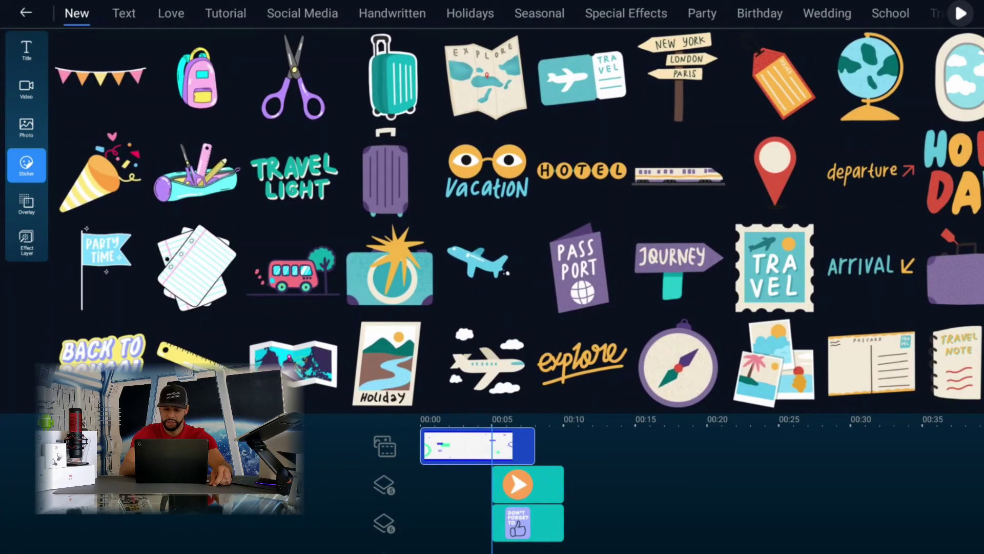
{"action": "left_click", "coordinate": [702, 14]}
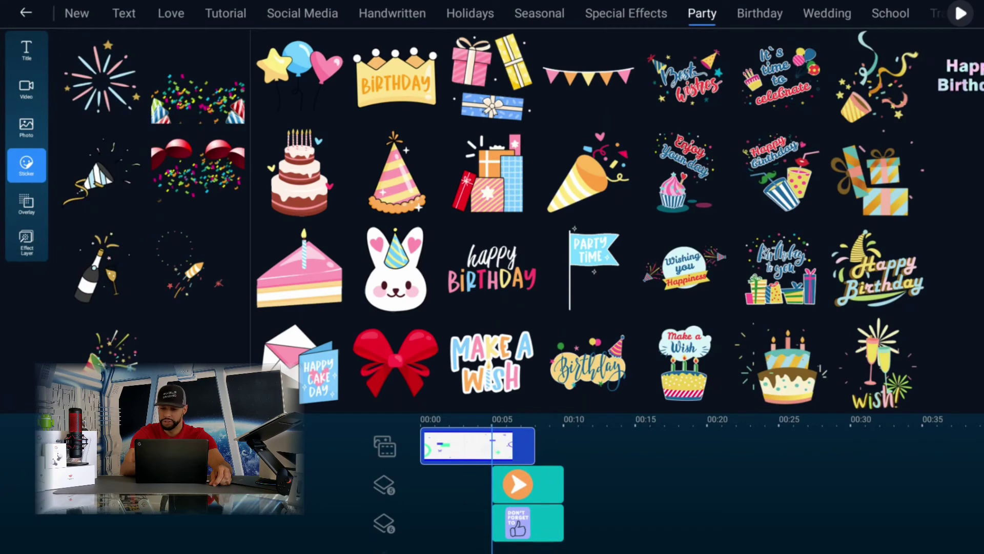
{"action": "scroll", "coordinate": [518, 221], "scroll_direction": "right", "scroll_amount": 5}
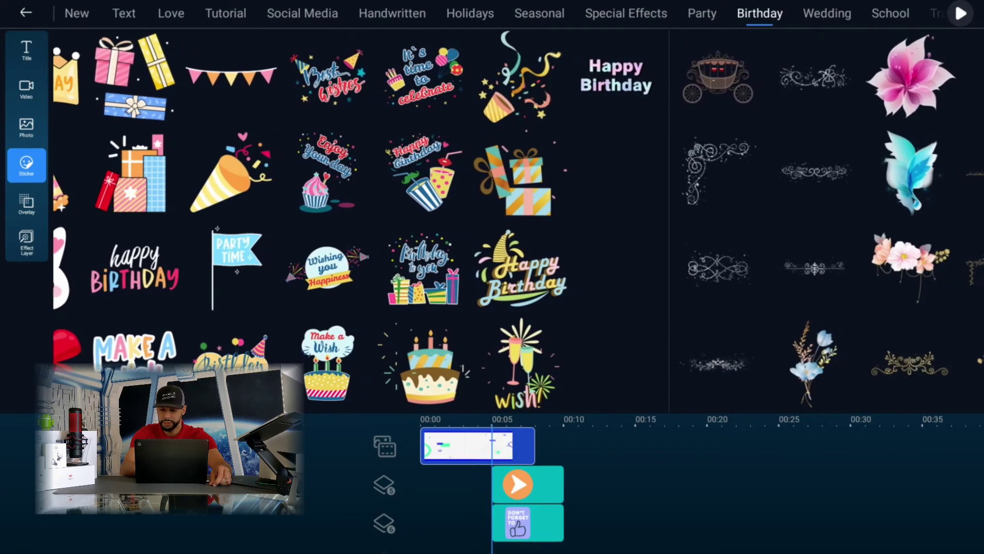
{"action": "scroll", "coordinate": [518, 220], "scroll_direction": "right", "scroll_amount": 11}
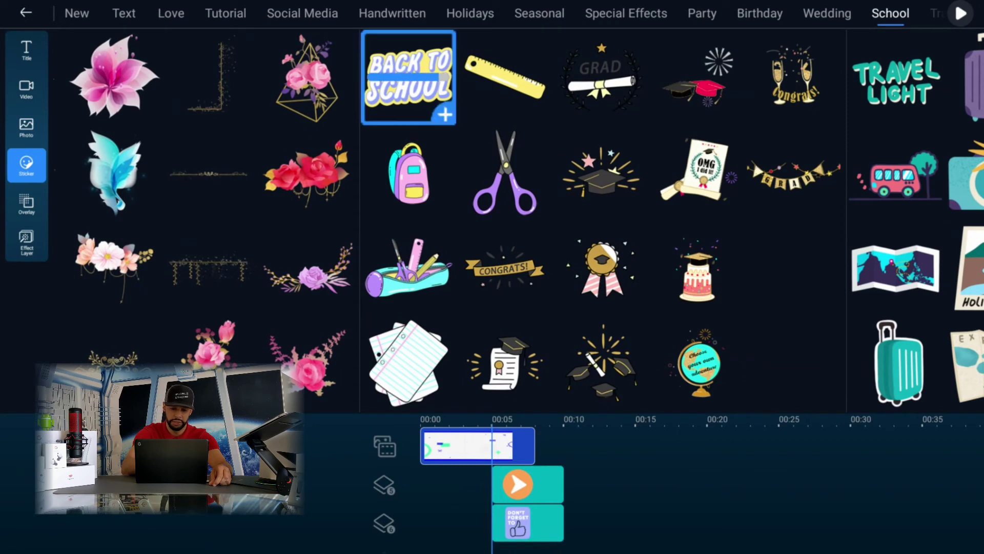
{"action": "left_click", "coordinate": [446, 115]}
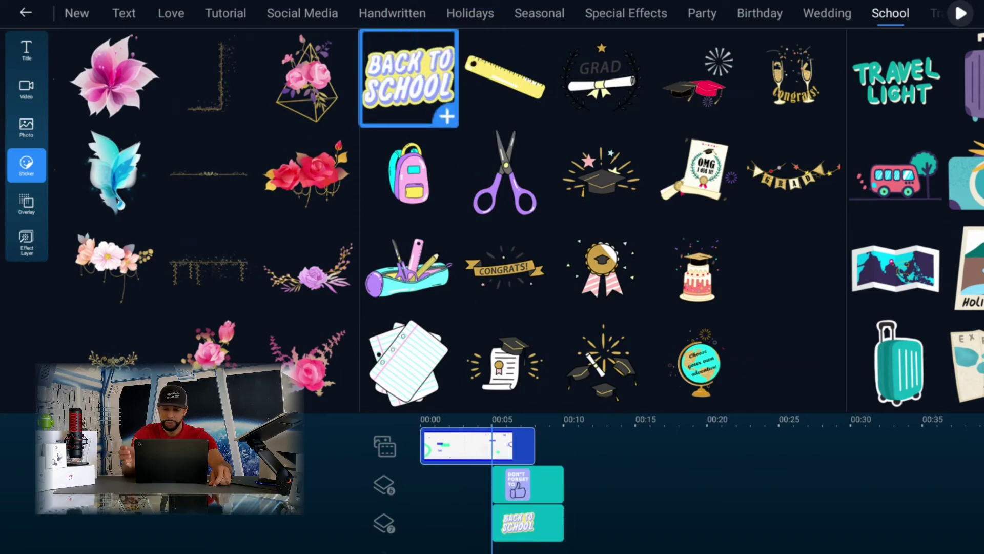
Leave the sticker library and play the timeline from 00:05, pausing while the added stickers are on screen.
{"action": "left_click", "coordinate": [25, 13]}
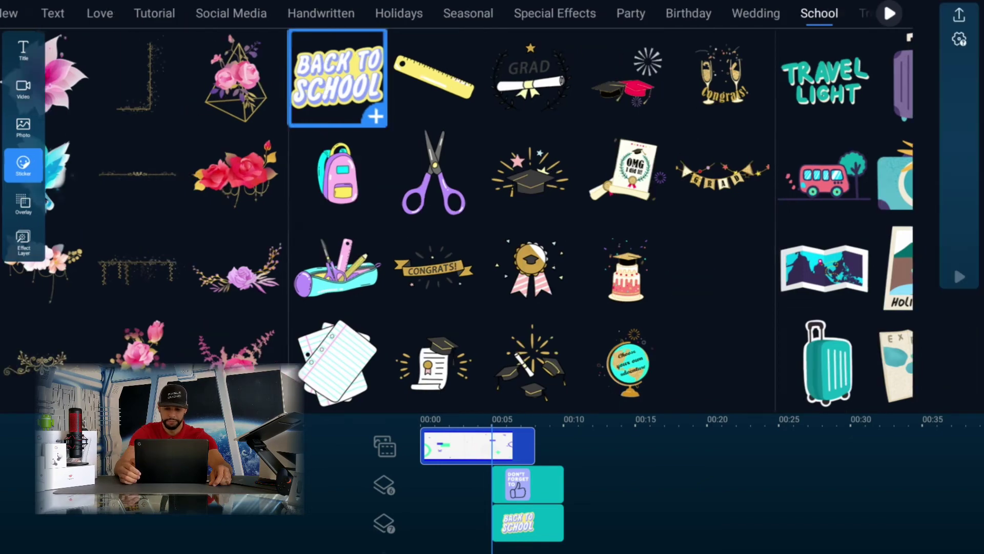
{"action": "left_click", "coordinate": [959, 277]}
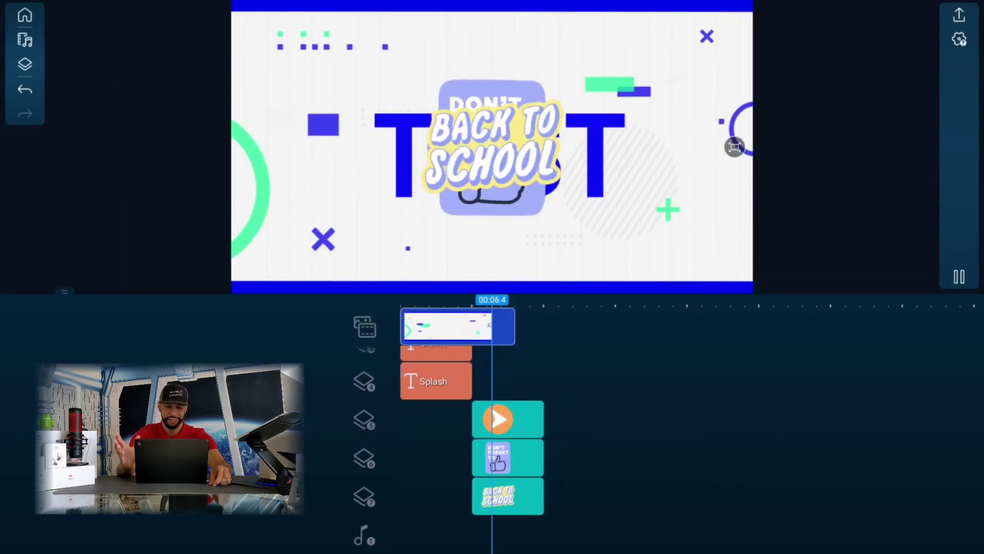
{"action": "left_click", "coordinate": [957, 274]}
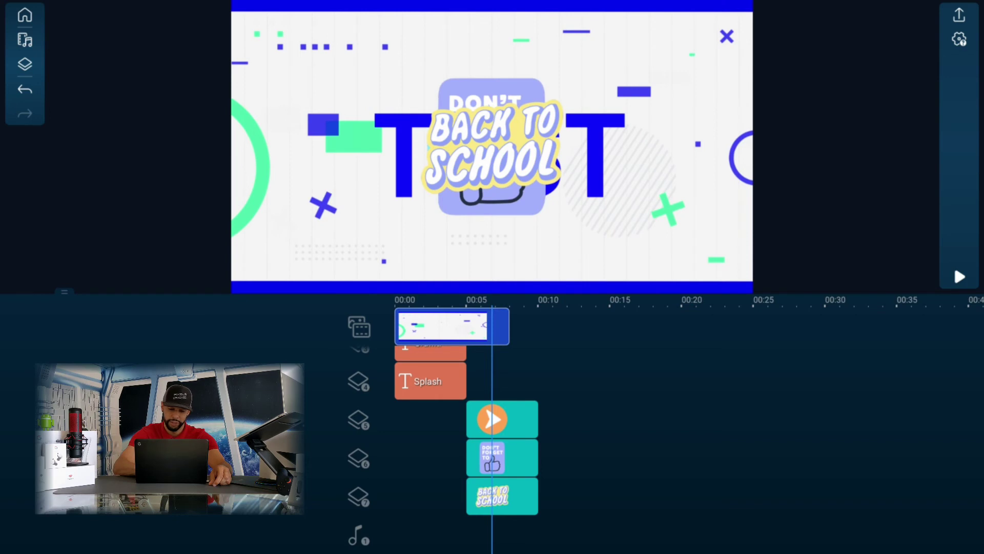
Spread the stickers around the TEST title, arrow on its right, Don't Forget To lower left, Back to School upper left, and return to 00:00.
{"action": "left_click", "coordinate": [506, 419]}
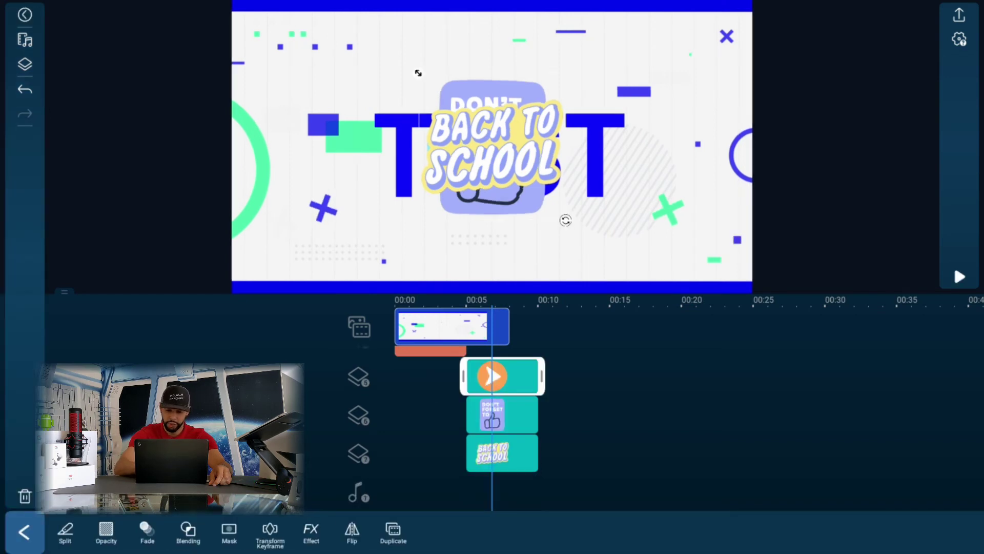
{"action": "left_click_drag", "start_coordinate": [492, 147], "coordinate": [679, 179]}
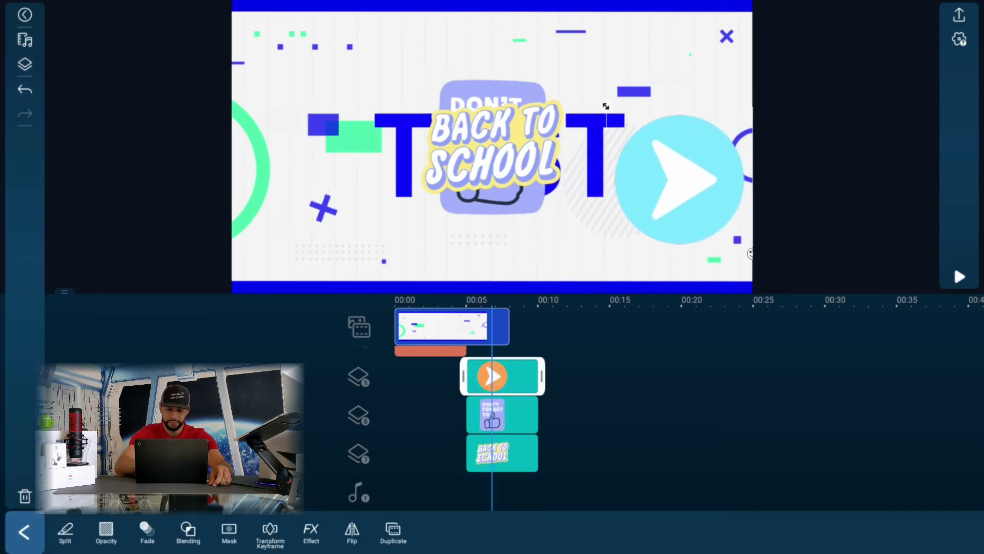
{"action": "left_click_drag", "start_coordinate": [492, 147], "coordinate": [303, 191]}
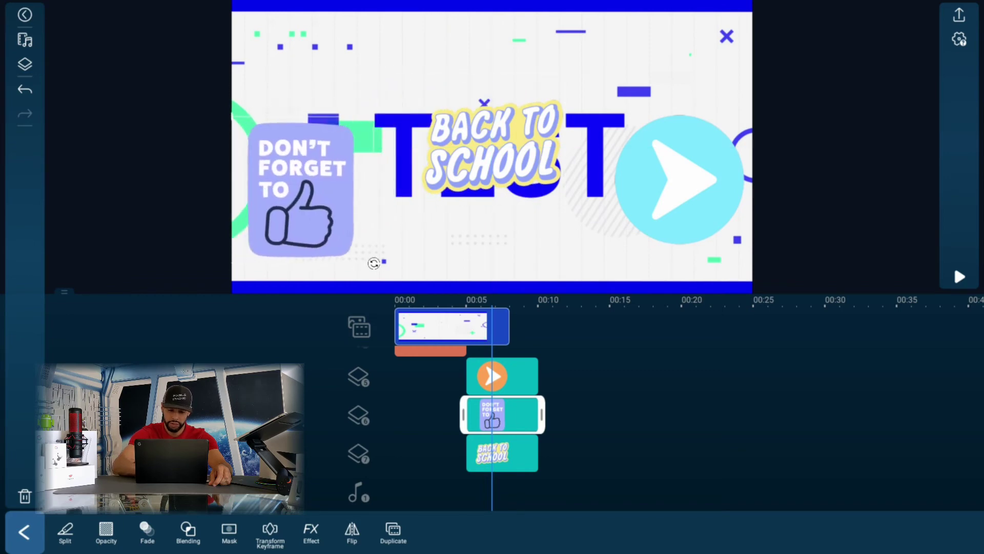
{"action": "left_click_drag", "start_coordinate": [493, 147], "coordinate": [323, 57]}
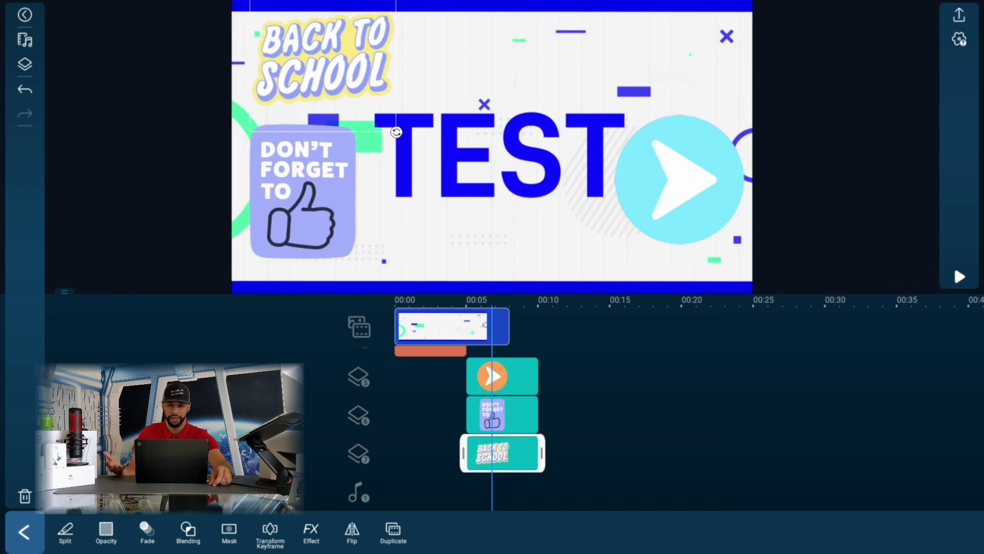
{"action": "key", "text": "Escape"}
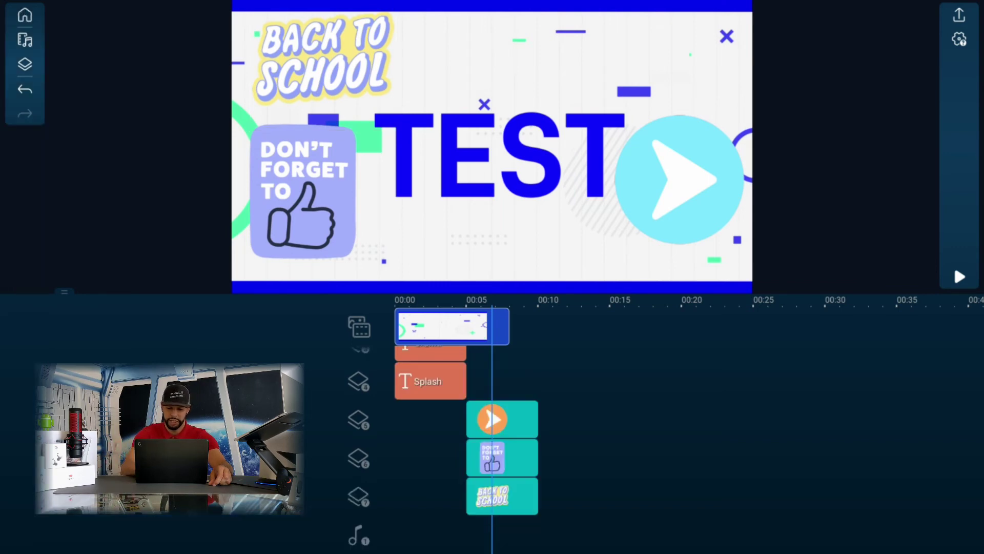
{"action": "scroll", "coordinate": [687, 426], "scroll_direction": "left", "scroll_amount": 3}
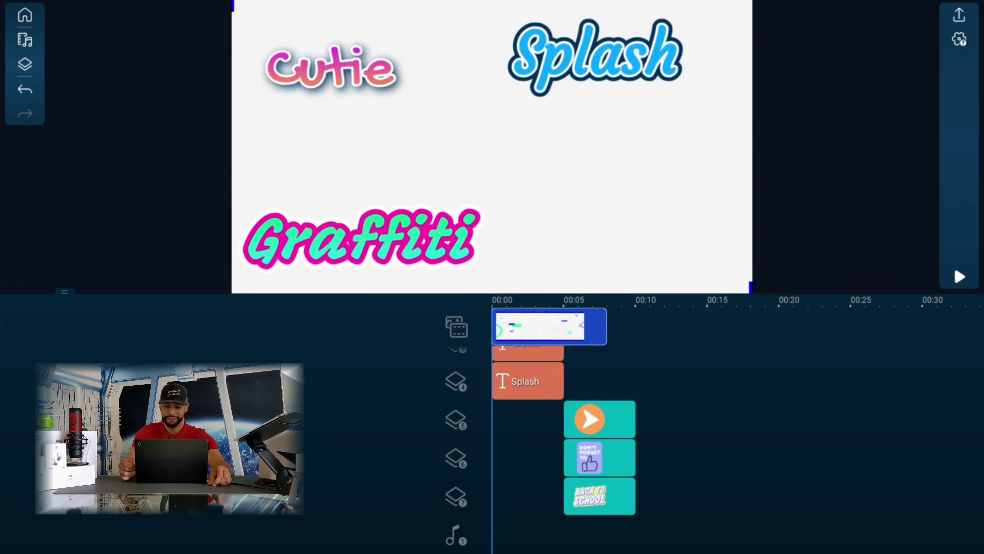